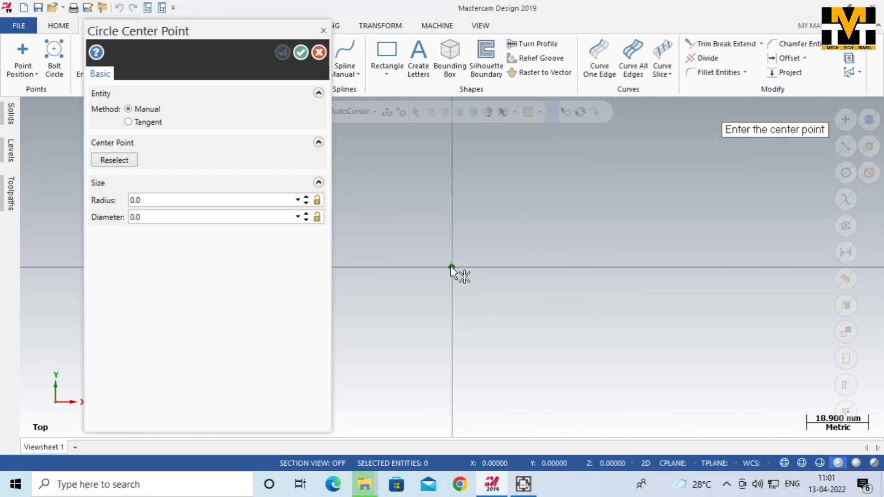
Step: Draw a circle centred on the origin with a radius of about 48.8 mm
{"action": "left_click", "coordinate": [451, 266]}
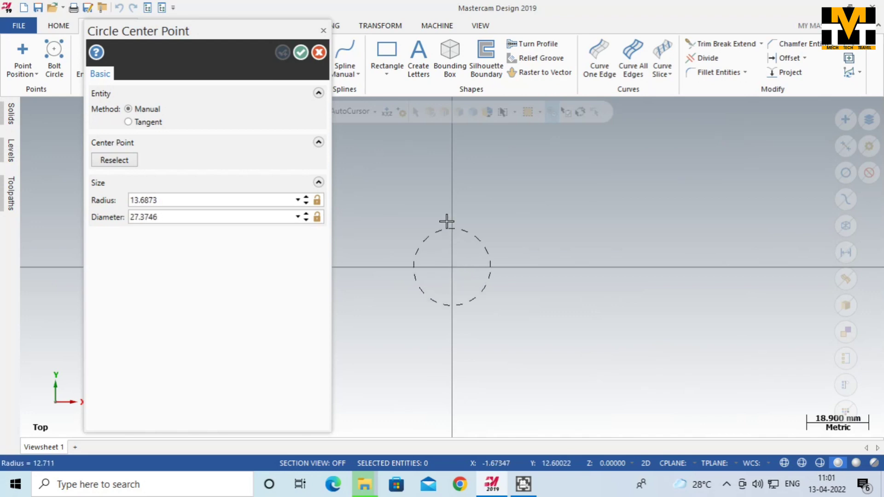
{"action": "left_click", "coordinate": [593, 193]}
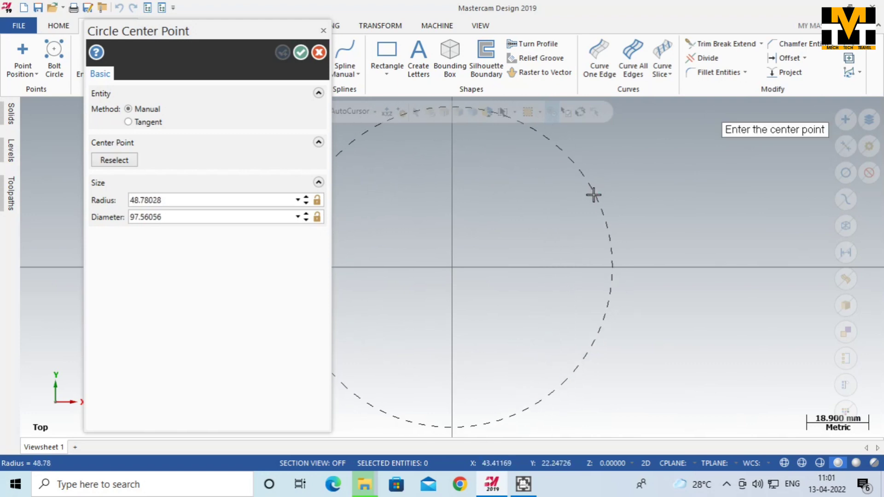
{"action": "left_click", "coordinate": [300, 58]}
Step: Extrude the circle downward into a solid cylinder as a new body
{"action": "scroll", "coordinate": [523, 313], "scroll_direction": "down", "scroll_amount": 2}
{"action": "mouse_move", "coordinate": [231, 412]}
{"action": "middle_mouse_down"}
{"action": "mouse_move", "coordinate": [372, 208]}
{"action": "mouse_move", "coordinate": [436, 201]}
{"action": "mouse_move", "coordinate": [413, 197]}
{"action": "mouse_move", "coordinate": [413, 221]}
{"action": "mouse_move", "coordinate": [455, 212]}
{"action": "middle_mouse_up"}
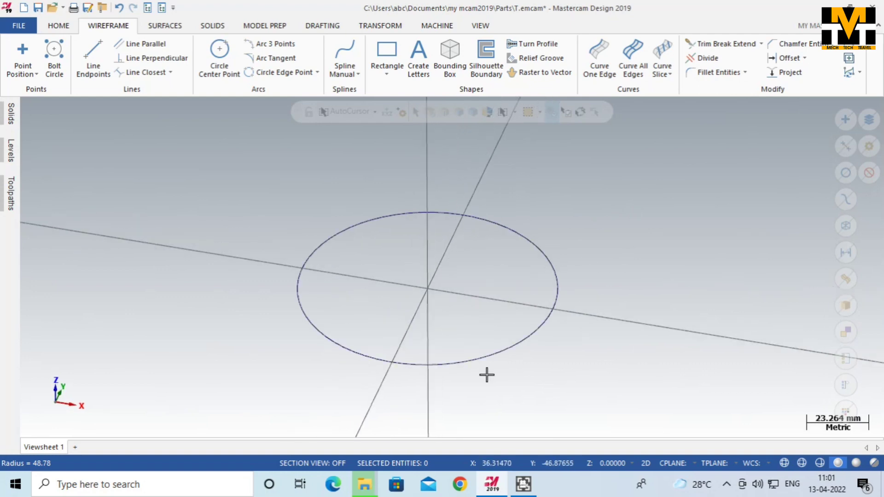
{"action": "key", "text": "alt+1"}
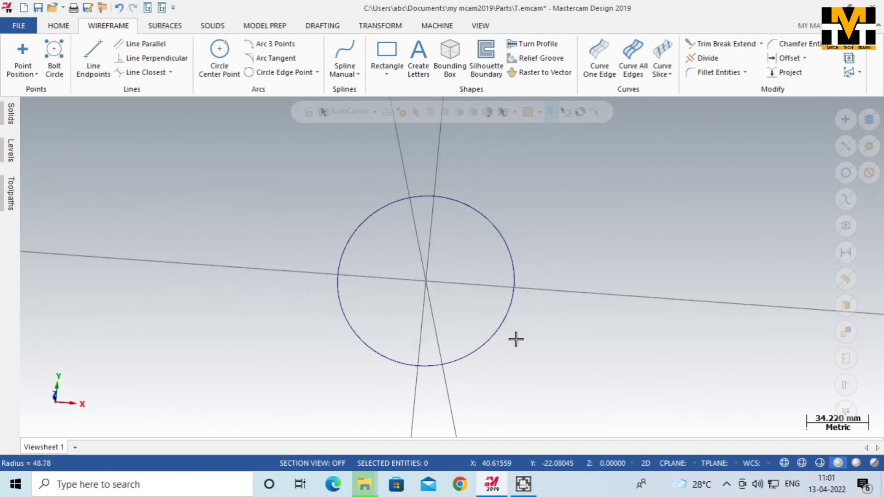
{"action": "middle_click_drag", "start_coordinate": [450, 267], "coordinate": [445, 225]}
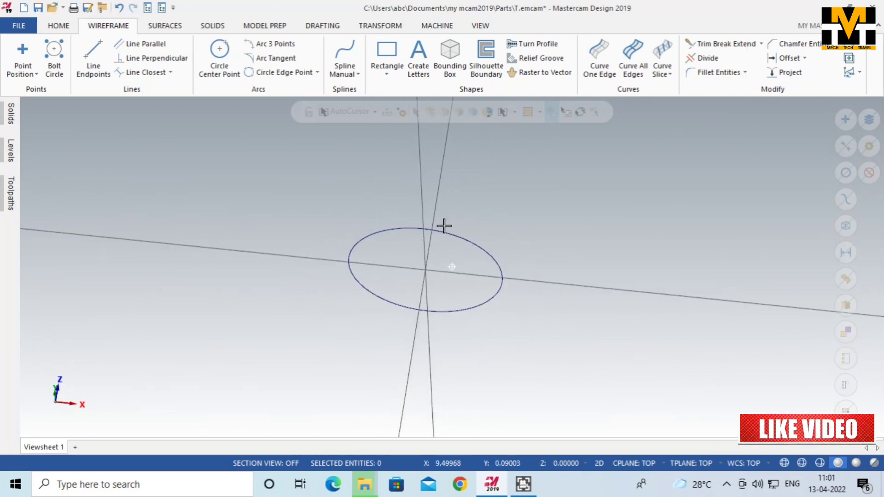
{"action": "left_click", "coordinate": [212, 25]}
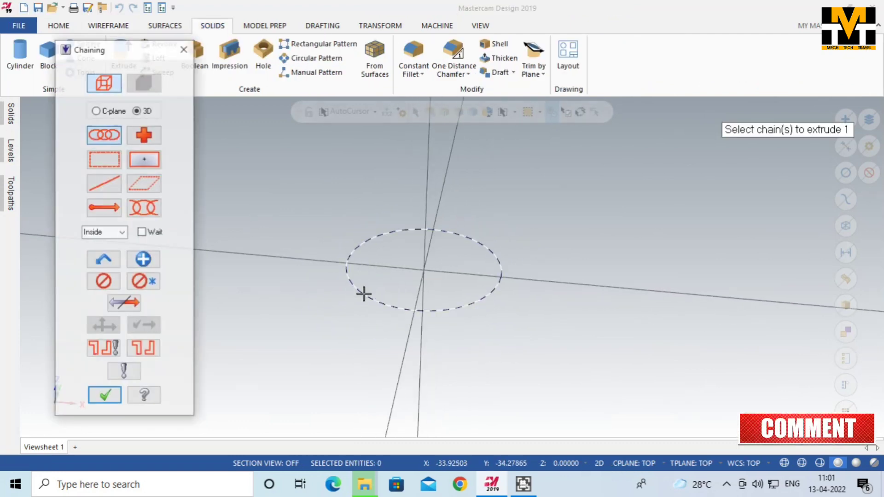
{"action": "left_click", "coordinate": [364, 295]}
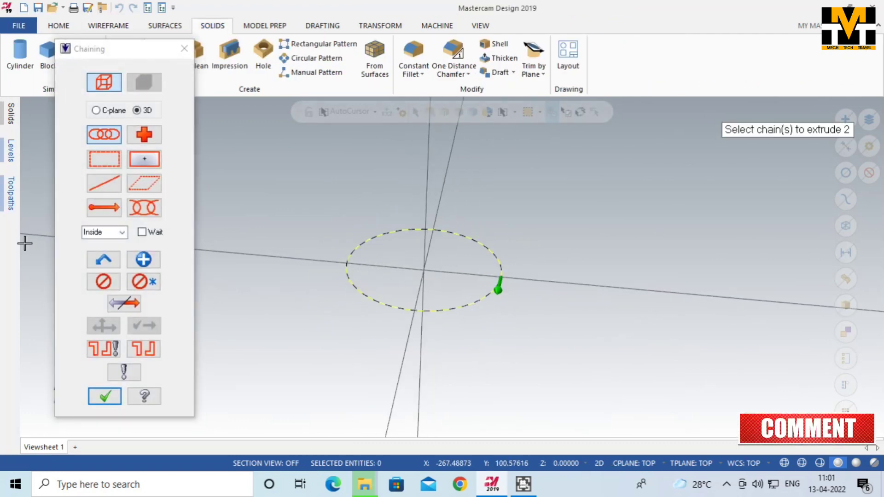
{"action": "left_click", "coordinate": [103, 398]}
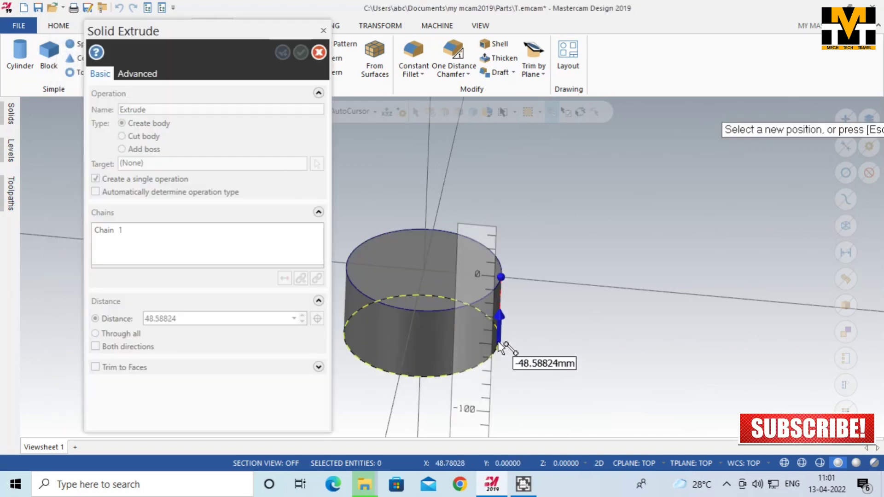
{"action": "left_click", "coordinate": [500, 368]}
{"action": "left_click", "coordinate": [301, 52]}
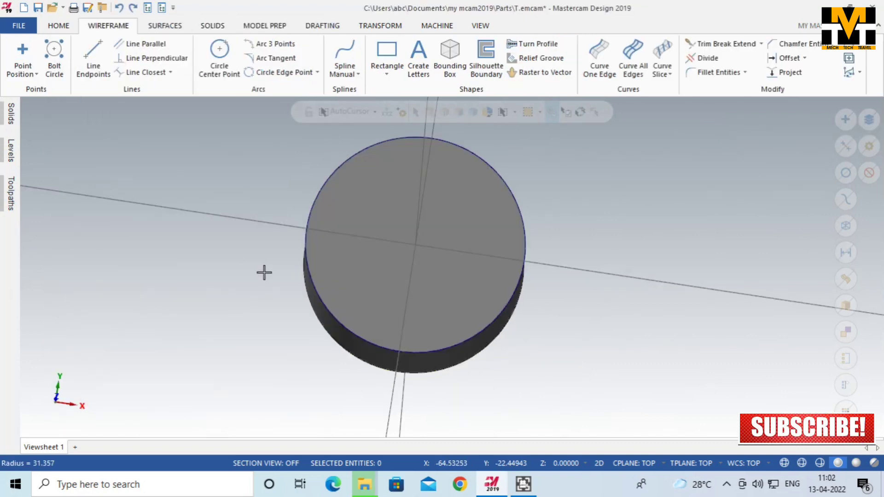
Step: Draw a concentric circle with a radius of about 42.5 mm on the cylinder's top face
{"action": "left_click", "coordinate": [220, 57]}
{"action": "left_click", "coordinate": [424, 253]}
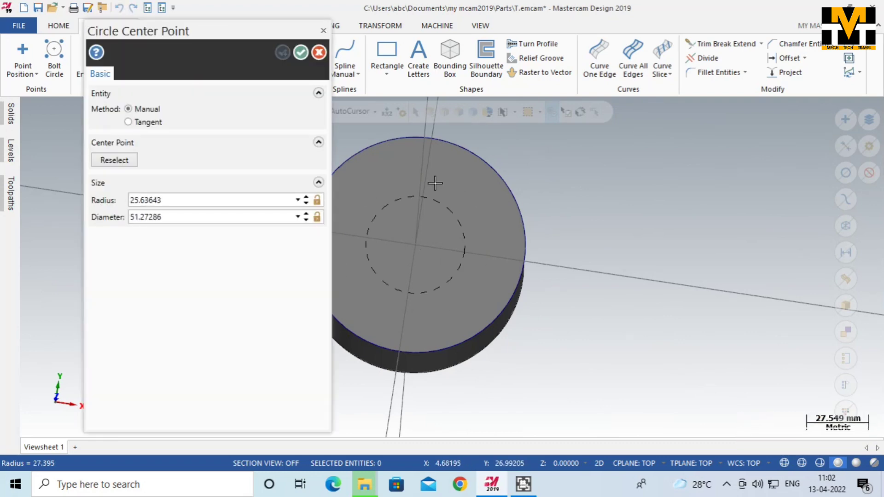
{"action": "left_click", "coordinate": [436, 154]}
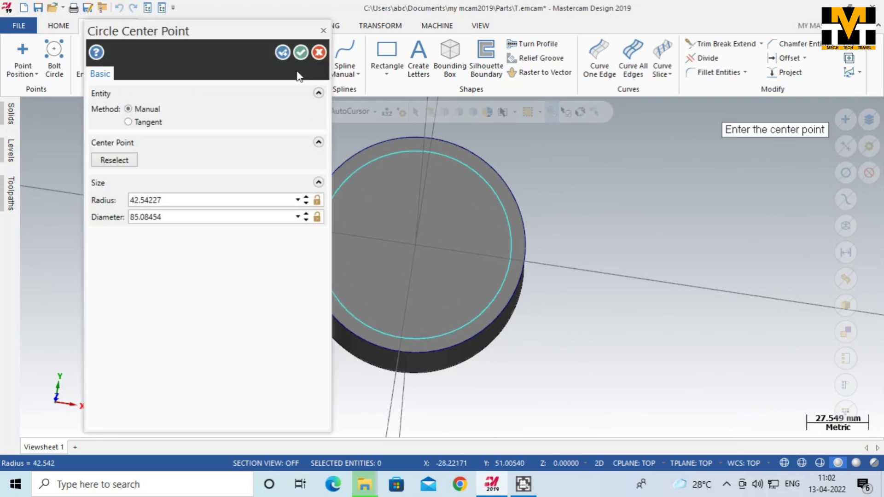
{"action": "left_click", "coordinate": [301, 52]}
Step: Extrude the inner circle as a Cut body about 27.6 mm down into the cylinder
{"action": "middle_click_drag", "start_coordinate": [378, 248], "coordinate": [405, 247]}
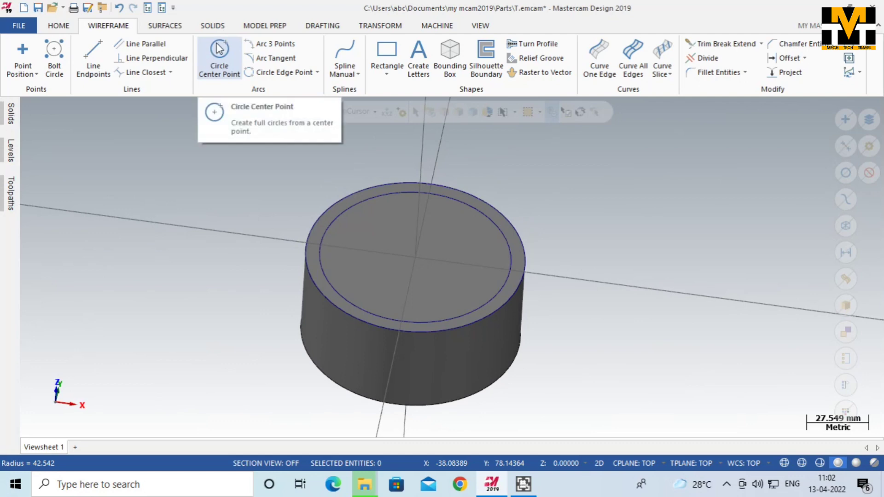
{"action": "left_click", "coordinate": [212, 25]}
{"action": "left_click", "coordinate": [122, 60]}
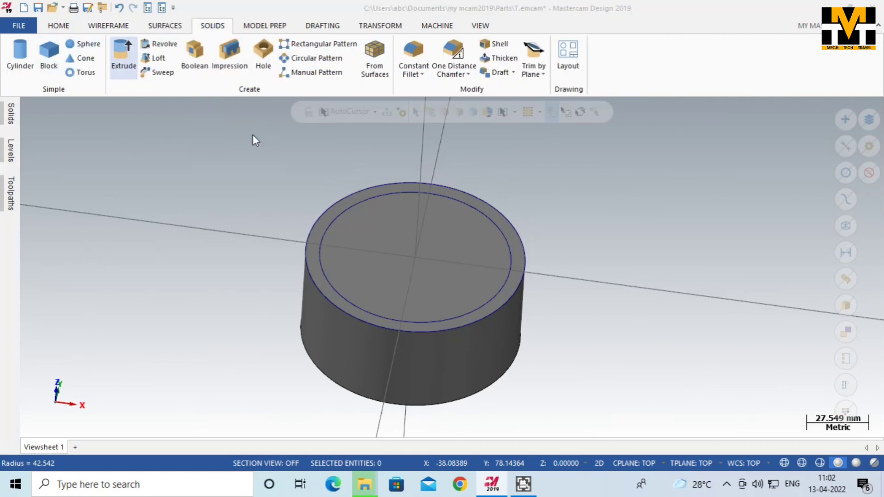
{"action": "left_click", "coordinate": [380, 200]}
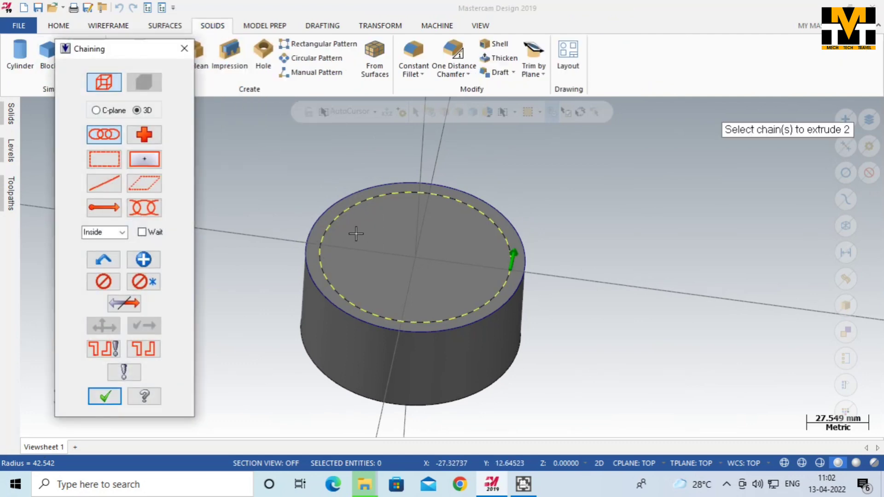
{"action": "left_click", "coordinate": [119, 394]}
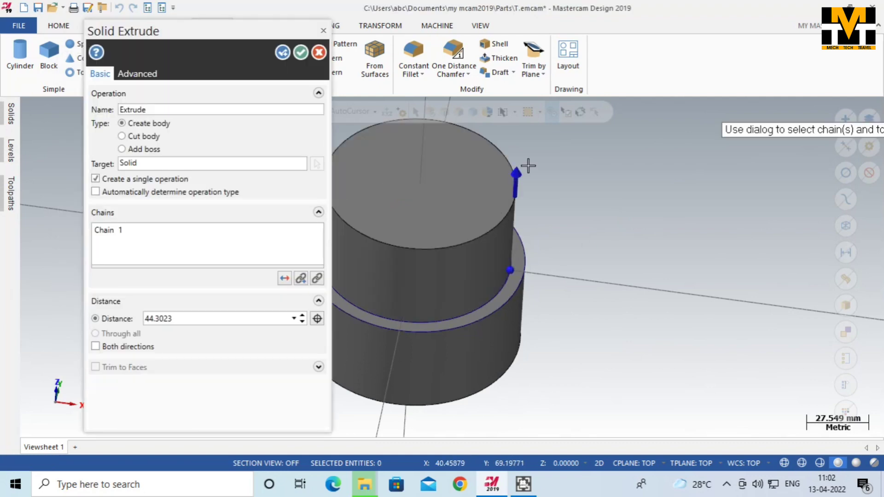
{"action": "left_click", "coordinate": [515, 173]}
{"action": "left_click", "coordinate": [510, 270]}
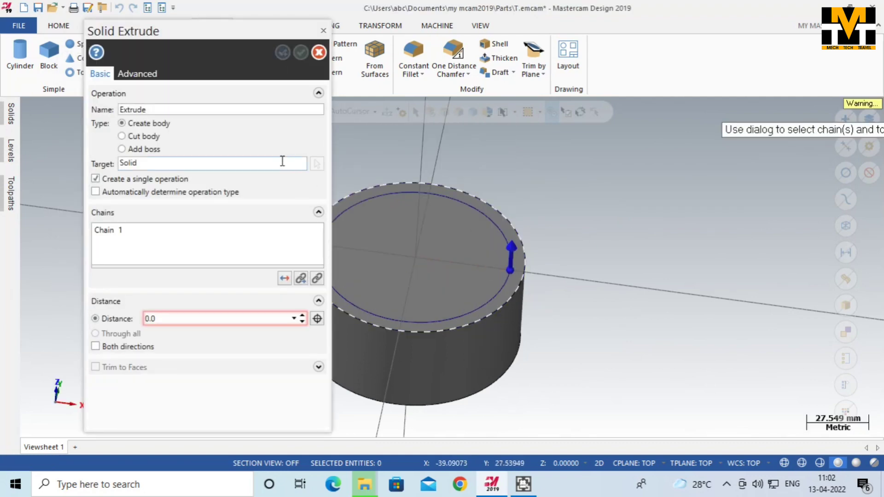
{"action": "left_click", "coordinate": [153, 138]}
{"action": "left_click", "coordinate": [511, 256]}
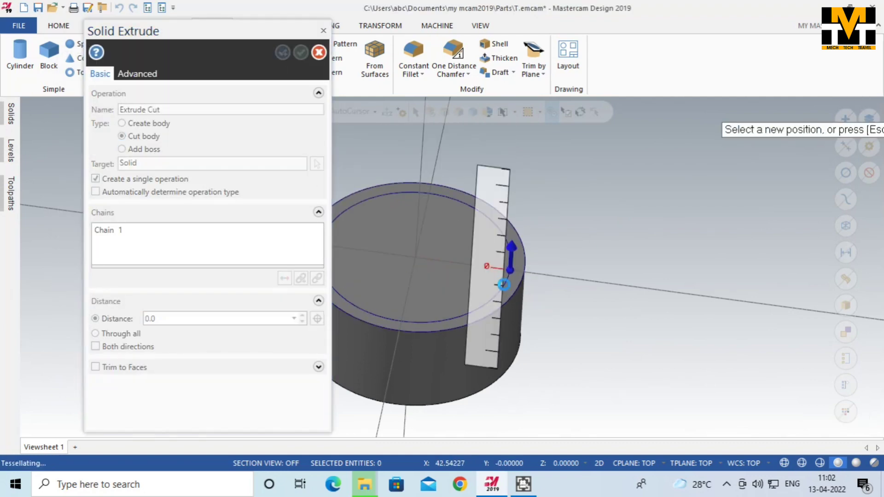
{"action": "left_click", "coordinate": [515, 316]}
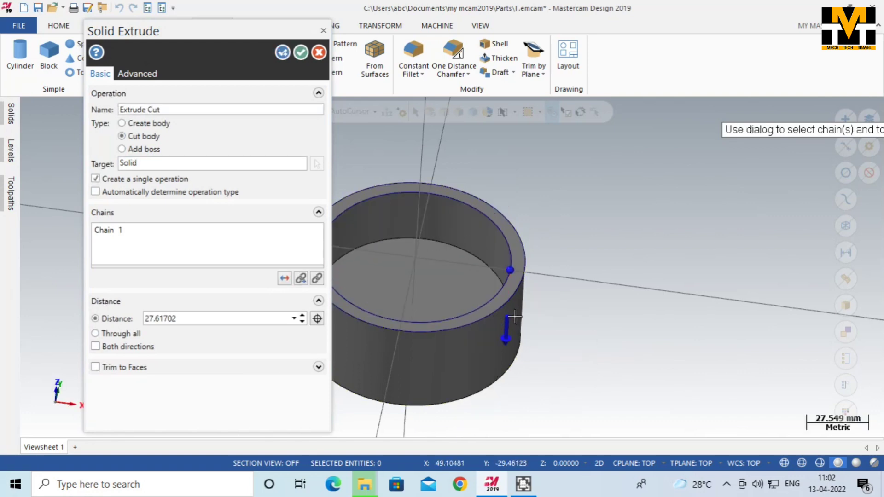
Step: Set the pocket's cut distance to 25.0 mm and accept the extrude
{"action": "double_click", "coordinate": [190, 318]}
{"action": "type", "text": "25.0"}
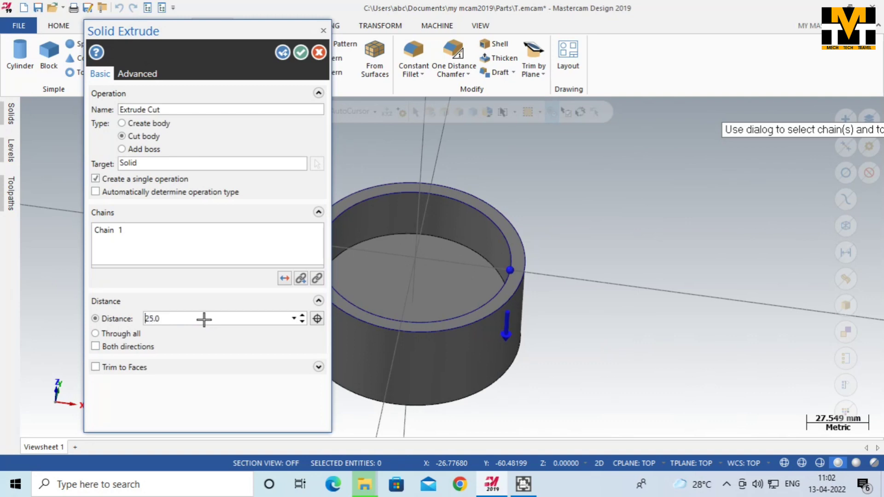
{"action": "left_click", "coordinate": [301, 52]}
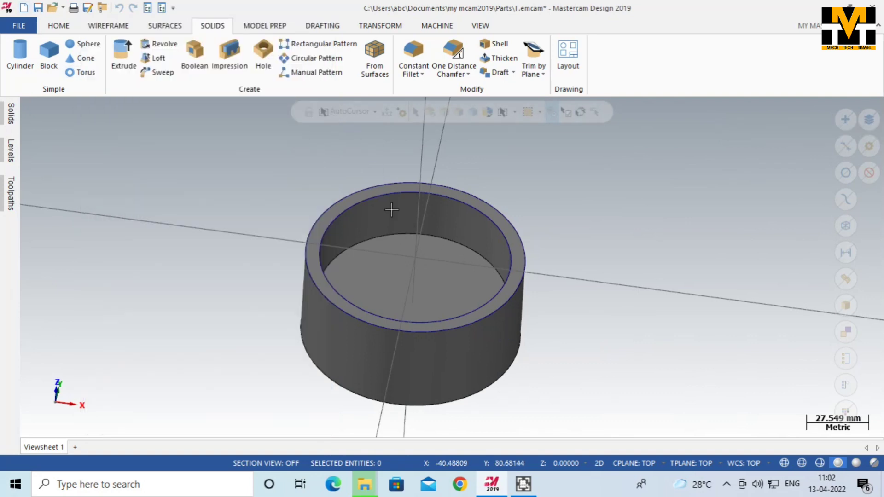
{"action": "mouse_move", "coordinate": [389, 209]}
{"action": "middle_mouse_down"}
{"action": "mouse_move", "coordinate": [531, 240]}
{"action": "mouse_move", "coordinate": [529, 294]}
{"action": "mouse_move", "coordinate": [528, 252]}
{"action": "mouse_move", "coordinate": [604, 199]}
{"action": "mouse_move", "coordinate": [262, 213]}
{"action": "middle_mouse_up"}
{"action": "scroll", "coordinate": [528, 252], "scroll_direction": "up", "scroll_amount": 4}
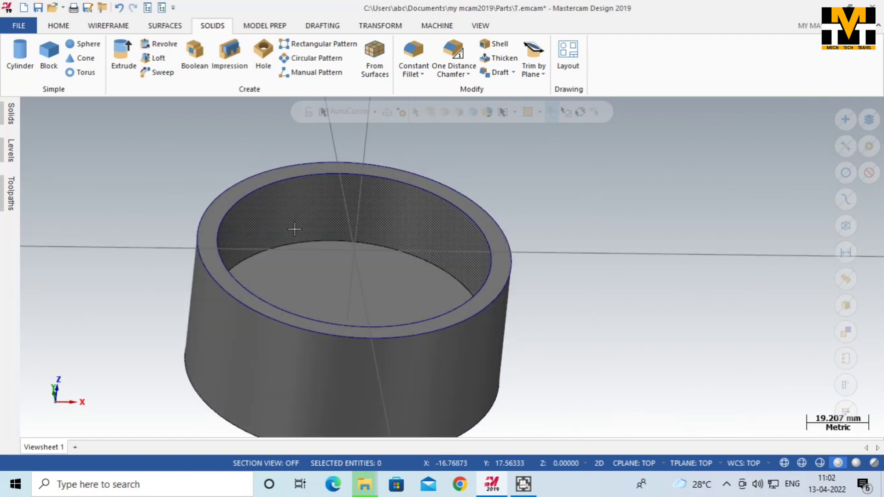
{"action": "scroll", "coordinate": [544, 230], "scroll_direction": "down", "scroll_amount": 4}
{"action": "mouse_move", "coordinate": [545, 231]}
{"action": "middle_mouse_down"}
{"action": "mouse_move", "coordinate": [616, 273]}
{"action": "mouse_move", "coordinate": [544, 237]}
{"action": "middle_mouse_up"}
{"action": "key", "text": "alt+7"}
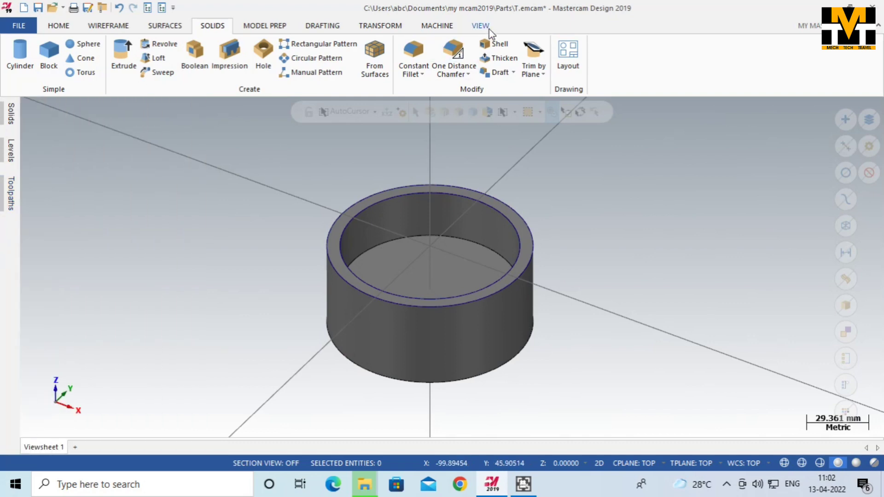
Step: Assign a mill machine to the part to enable milling toolpaths
{"action": "left_click", "coordinate": [438, 26]}
{"action": "left_click", "coordinate": [19, 59]}
{"action": "left_click", "coordinate": [44, 88]}
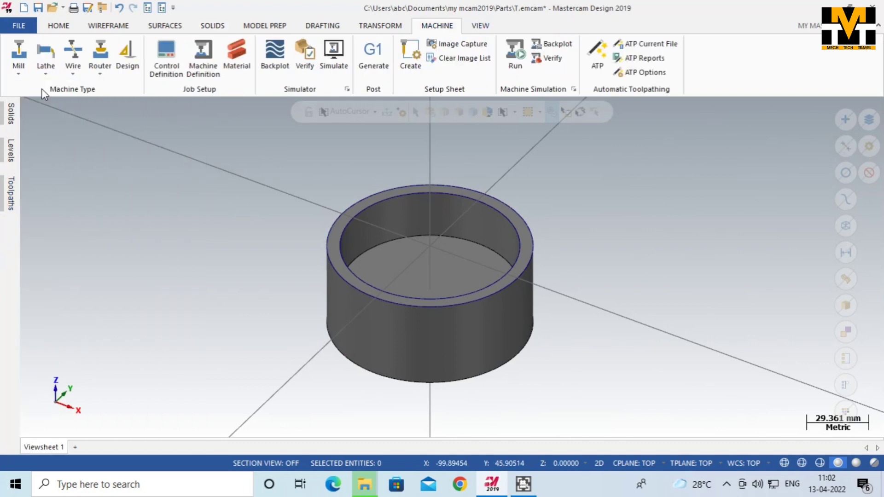
Step: Create a 2D Contour toolpath on the inner circle with its chaining direction reversed
{"action": "left_click", "coordinate": [198, 72]}
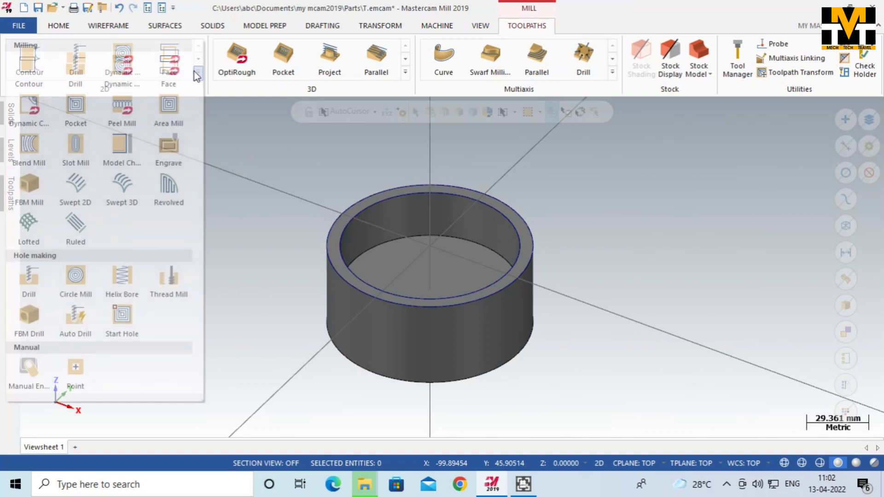
{"action": "left_click", "coordinate": [26, 72]}
{"action": "left_click", "coordinate": [24, 73]}
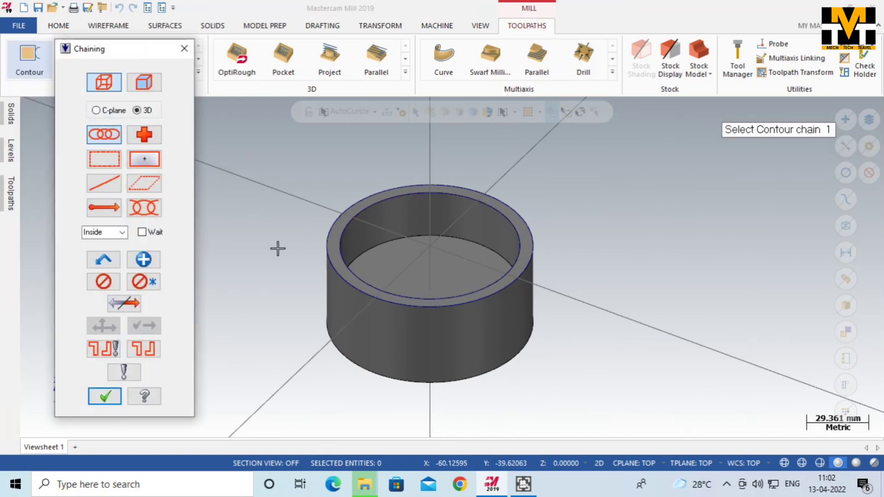
{"action": "key", "text": "alt+1"}
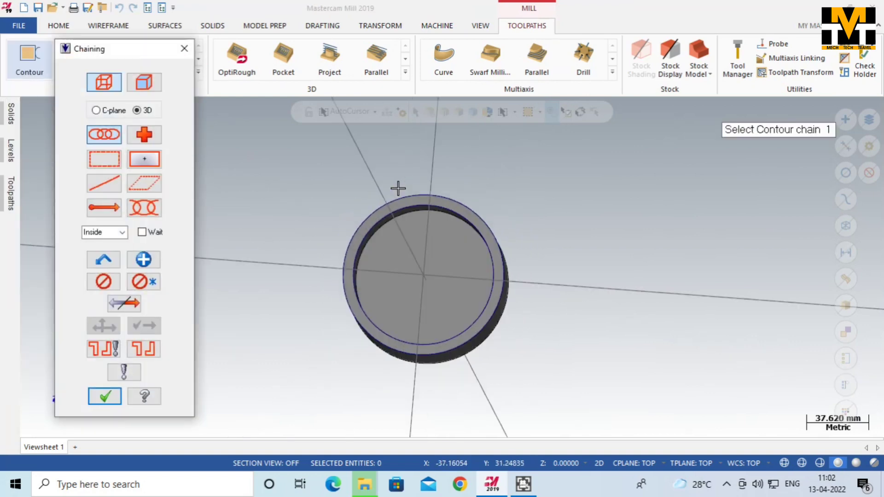
{"action": "scroll", "coordinate": [409, 207], "scroll_direction": "up", "scroll_amount": 3}
{"action": "left_click", "coordinate": [480, 228]}
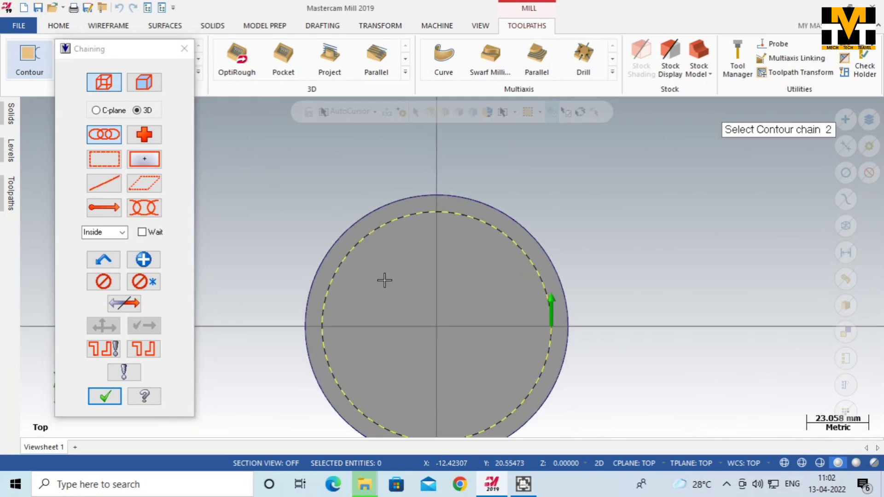
{"action": "left_click", "coordinate": [128, 305]}
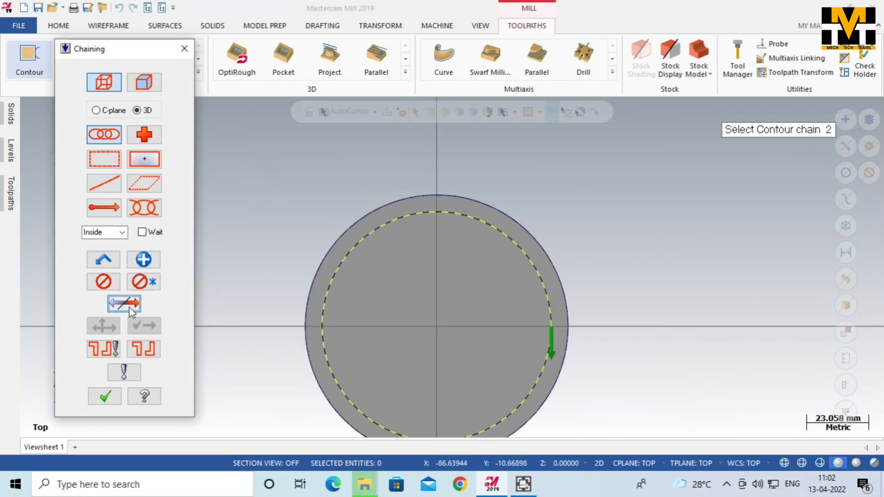
{"action": "left_click", "coordinate": [105, 396]}
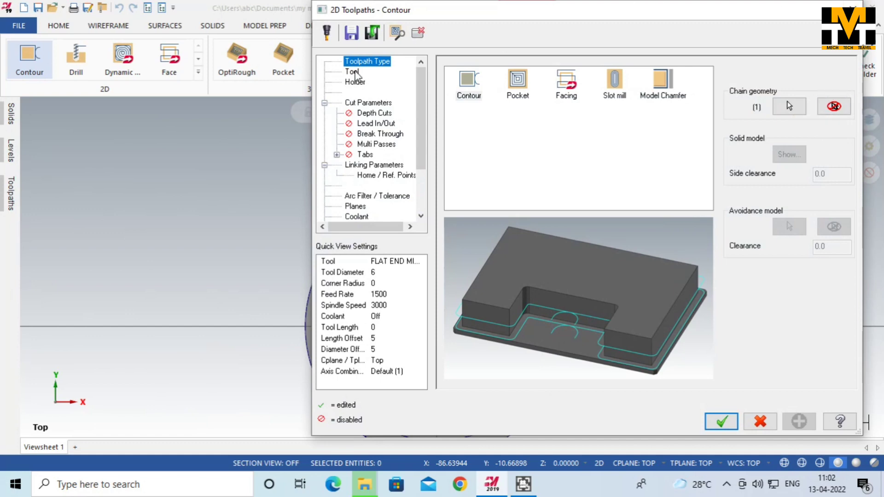
Step: Choose the 12 mm flat endmill from the tool library for the contour toolpath
{"action": "left_click", "coordinate": [351, 72]}
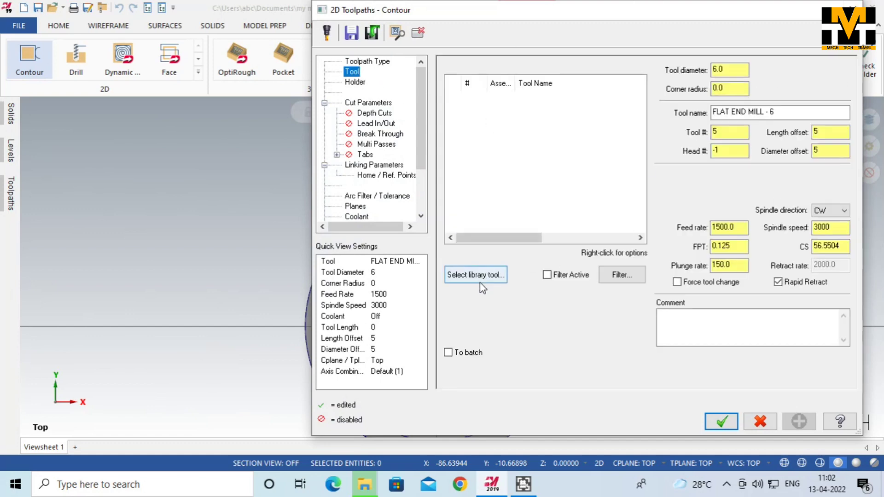
{"action": "left_click", "coordinate": [491, 275]}
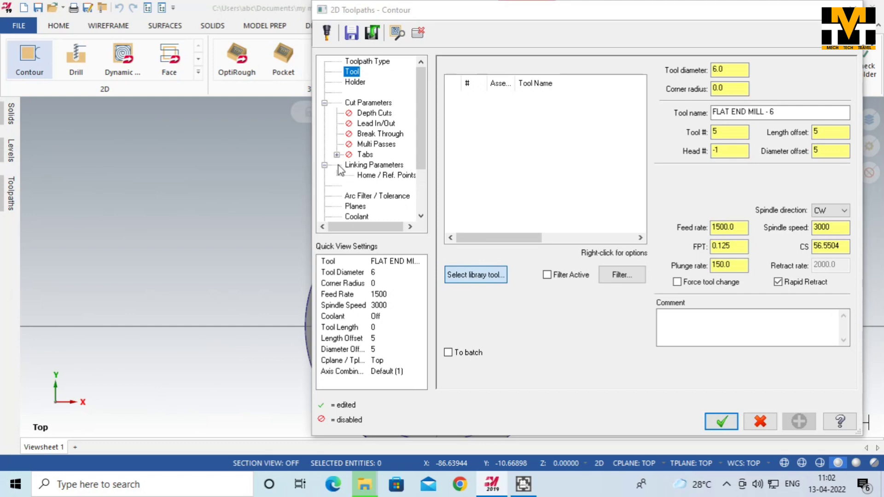
{"action": "scroll", "coordinate": [435, 228], "scroll_direction": "down", "scroll_amount": 3}
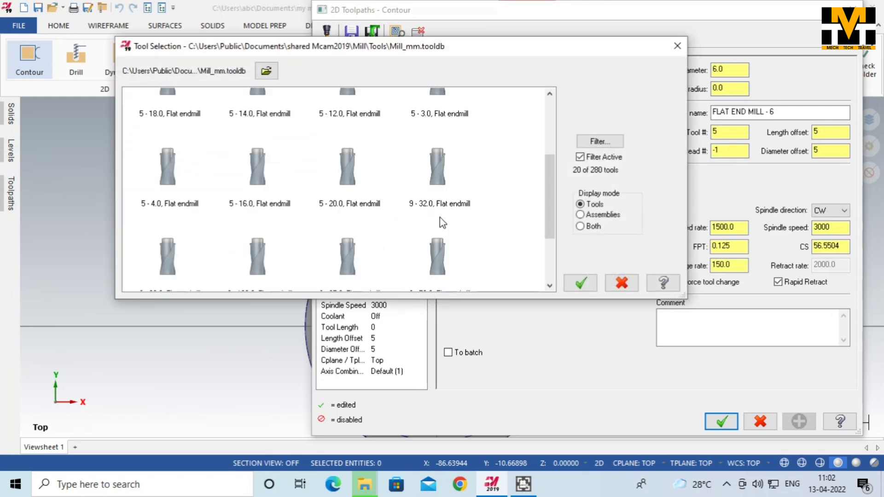
{"action": "scroll", "coordinate": [402, 170], "scroll_direction": "down", "scroll_amount": 2}
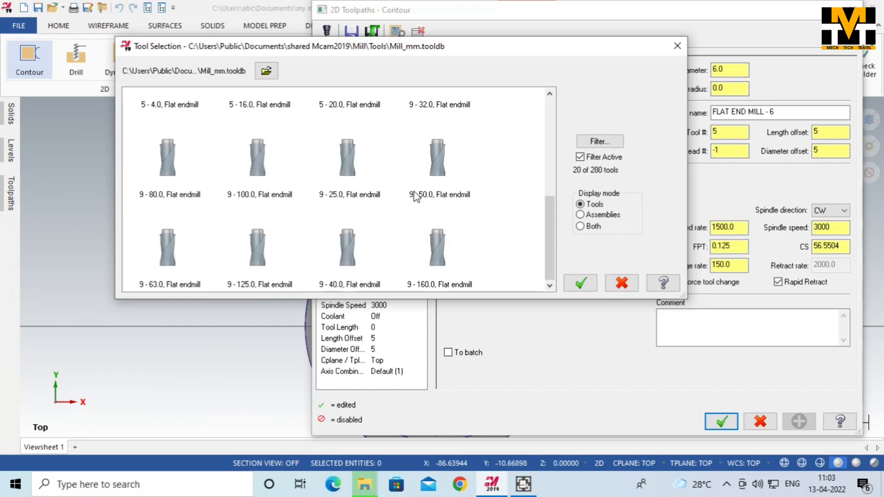
{"action": "scroll", "coordinate": [415, 196], "scroll_direction": "up", "scroll_amount": 2}
{"action": "left_click", "coordinate": [350, 120]}
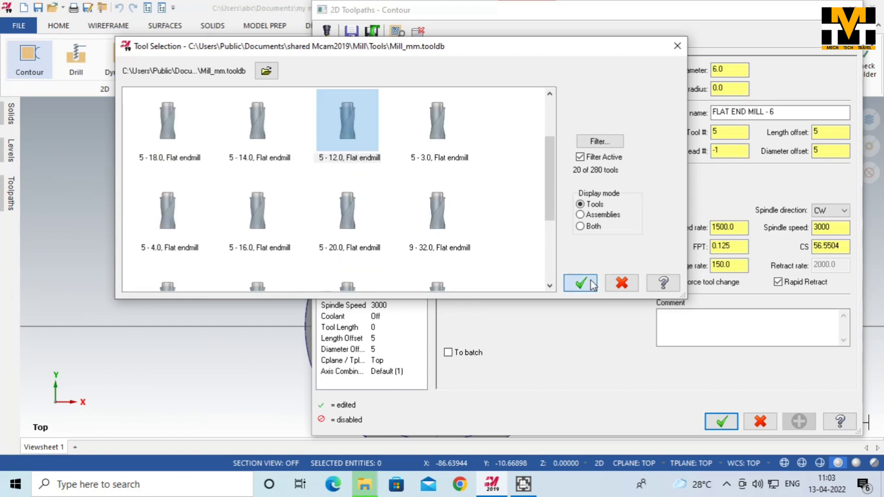
{"action": "left_click", "coordinate": [580, 283]}
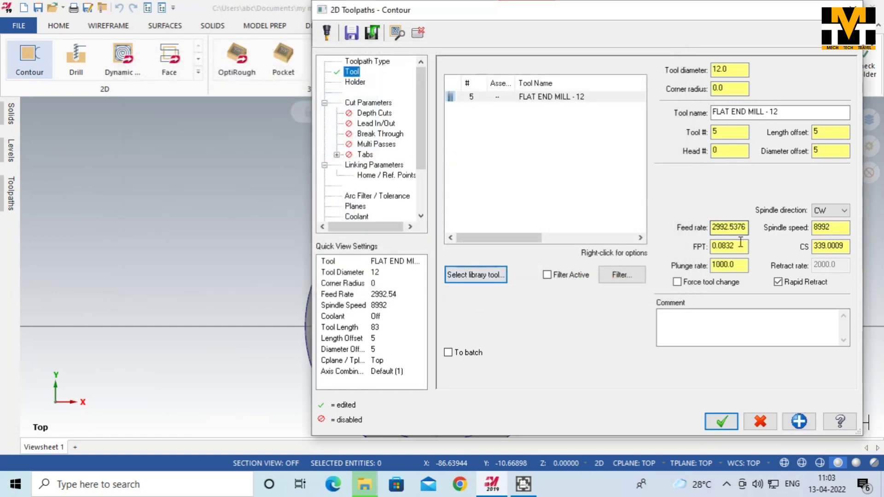
Step: Set the contour's stock to leave on walls to 0.0 and its compensation direction to Right
{"action": "left_click", "coordinate": [379, 107]}
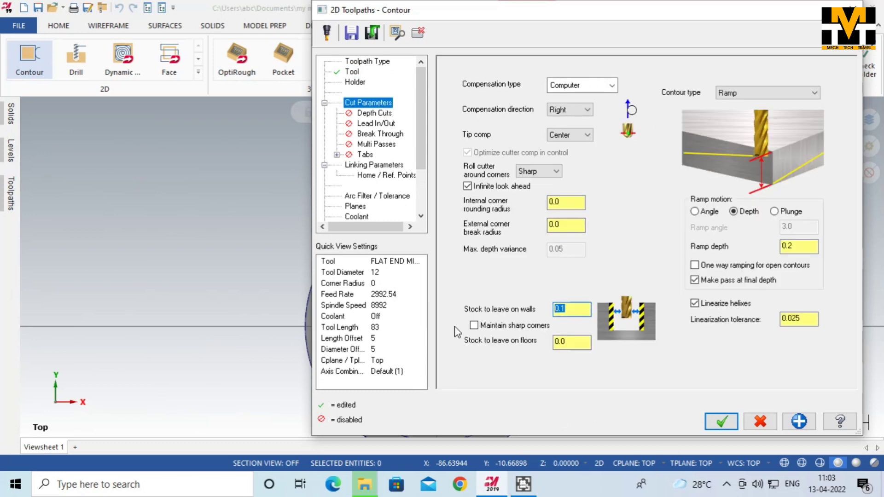
{"action": "type", "text": "0"}
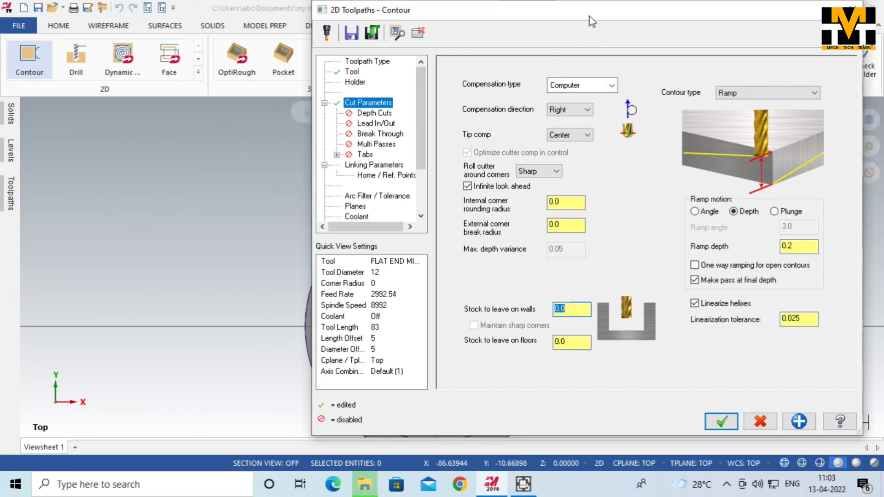
{"action": "left_click", "coordinate": [588, 111]}
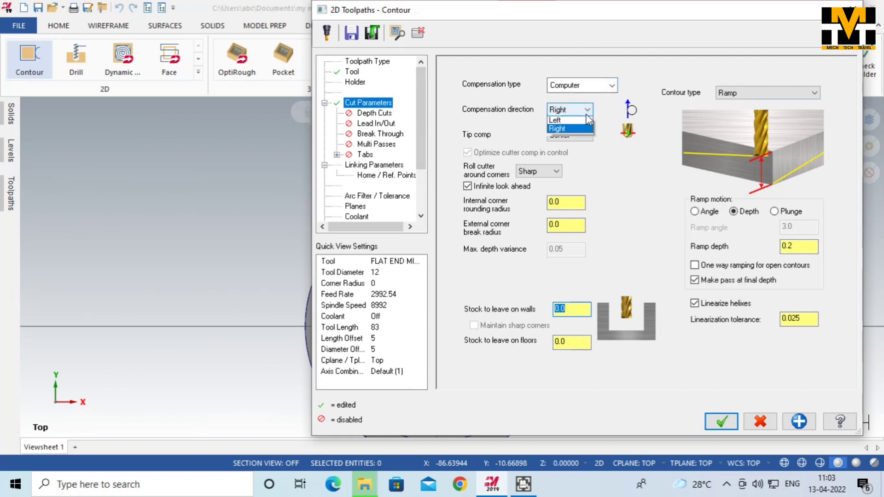
{"action": "left_click", "coordinate": [581, 132]}
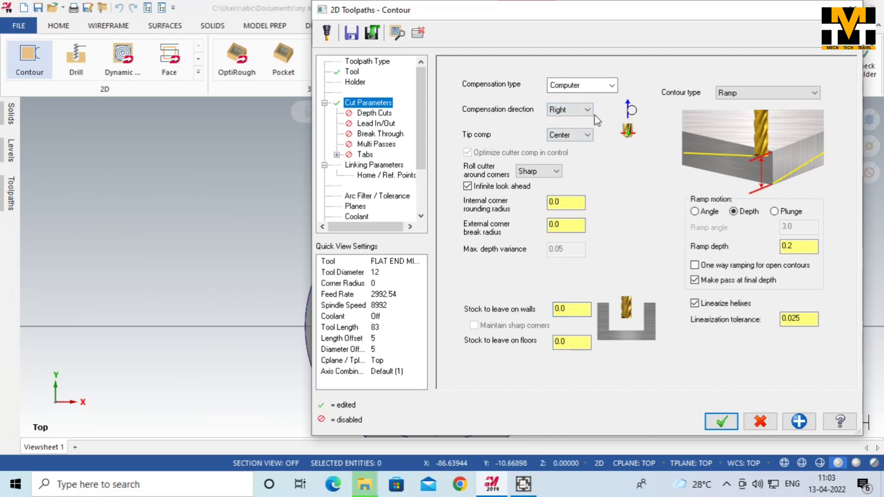
Step: Set the contour's tip compensation to Tip and its contour type to 2D, with computer compensation
{"action": "left_click", "coordinate": [587, 135]}
{"action": "left_click", "coordinate": [571, 151]}
{"action": "left_click", "coordinate": [611, 86]}
{"action": "left_click", "coordinate": [612, 86]}
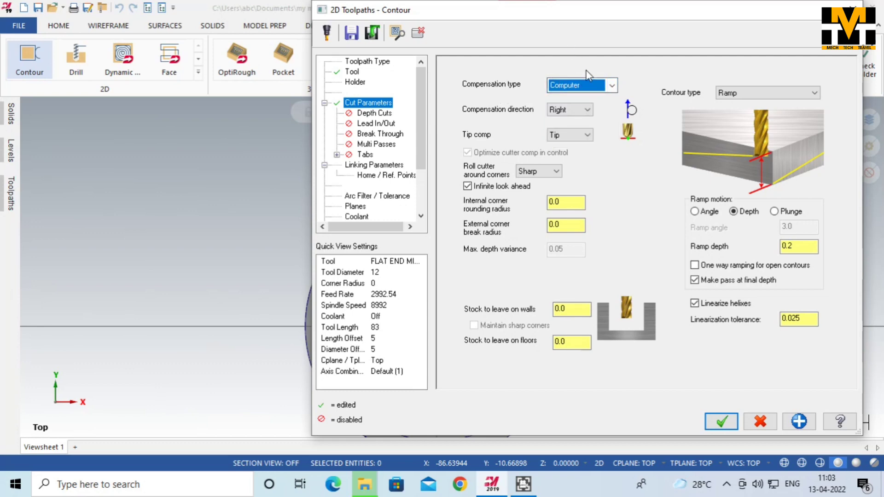
{"action": "left_click", "coordinate": [809, 98]}
{"action": "left_click", "coordinate": [746, 103]}
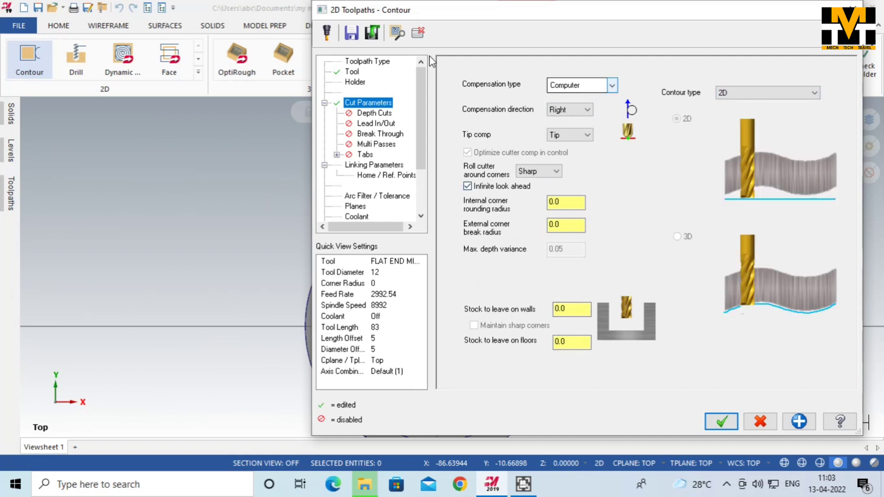
Step: Enable depth cuts for the contour toolpath with a maximum rough step of 0.2
{"action": "left_click", "coordinate": [375, 113]}
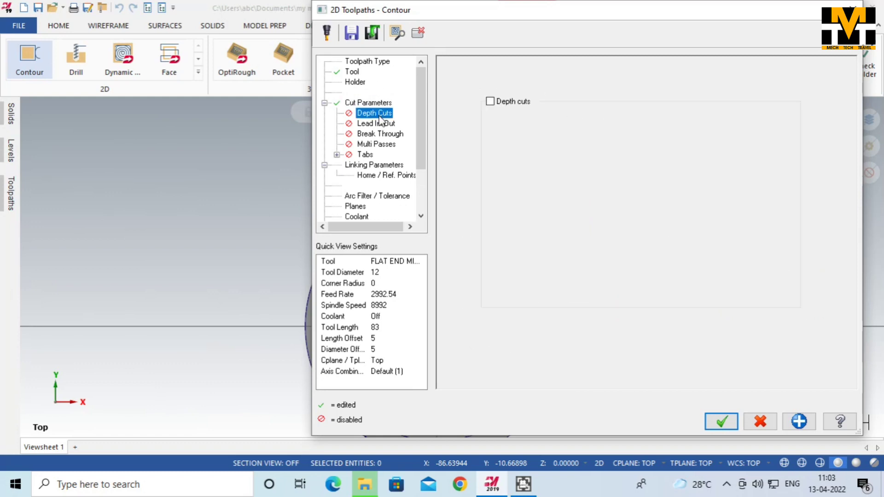
{"action": "left_click", "coordinate": [490, 101]}
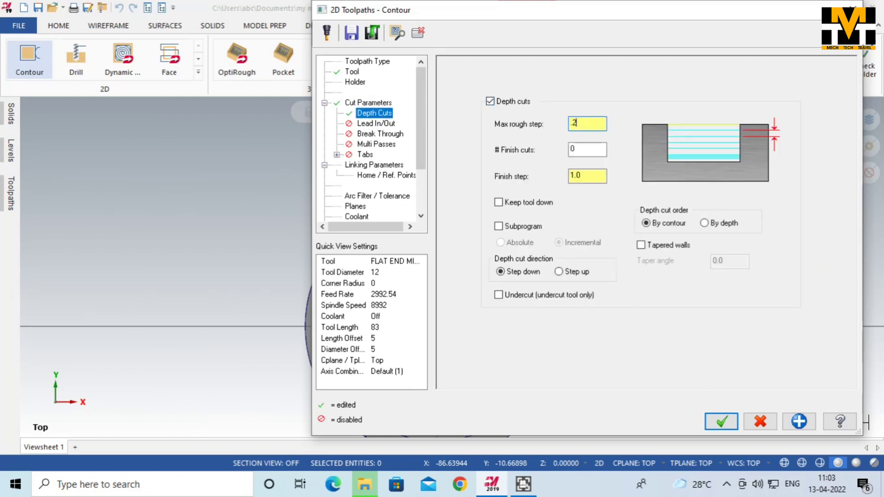
{"action": "left_click", "coordinate": [386, 124]}
{"action": "left_click", "coordinate": [376, 165]}
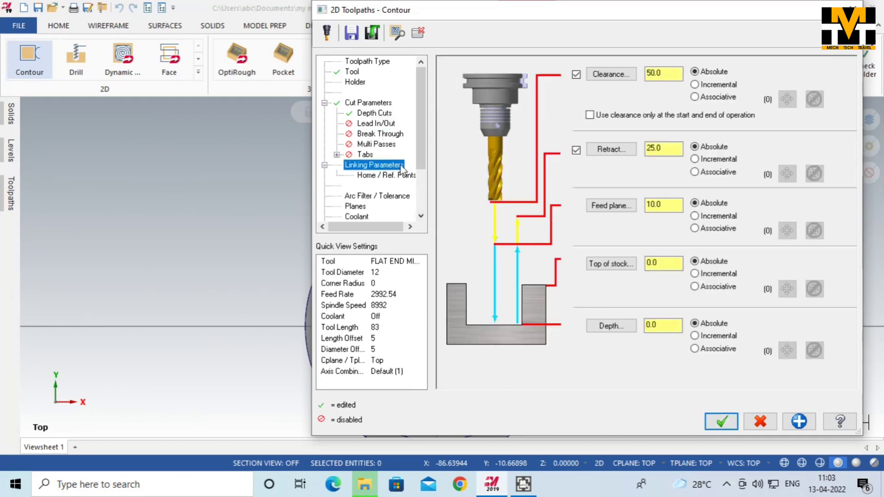
Step: Enable Lead In/Out for the contour toolpath and turn off depth cuts
{"action": "left_click", "coordinate": [380, 123]}
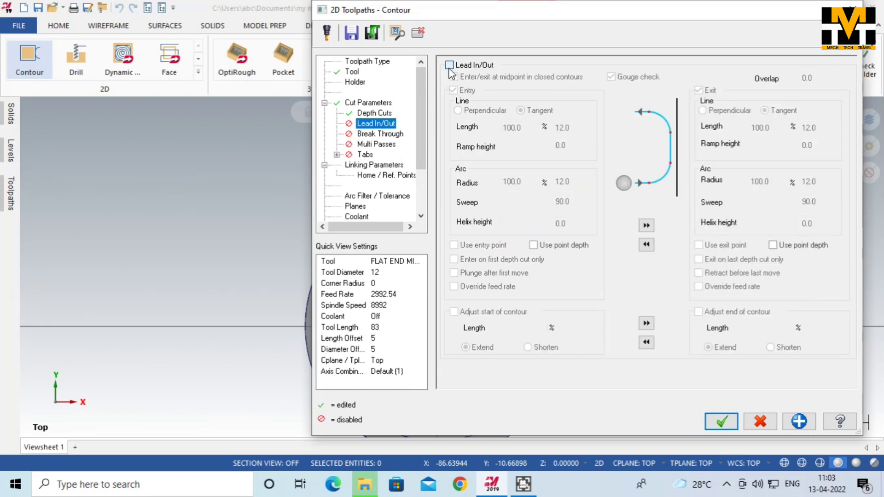
{"action": "left_click", "coordinate": [382, 117]}
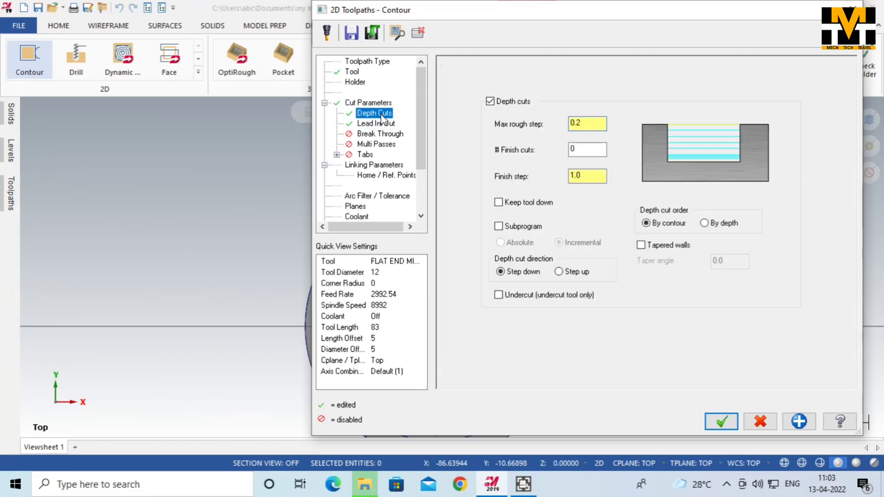
{"action": "left_click", "coordinate": [490, 101]}
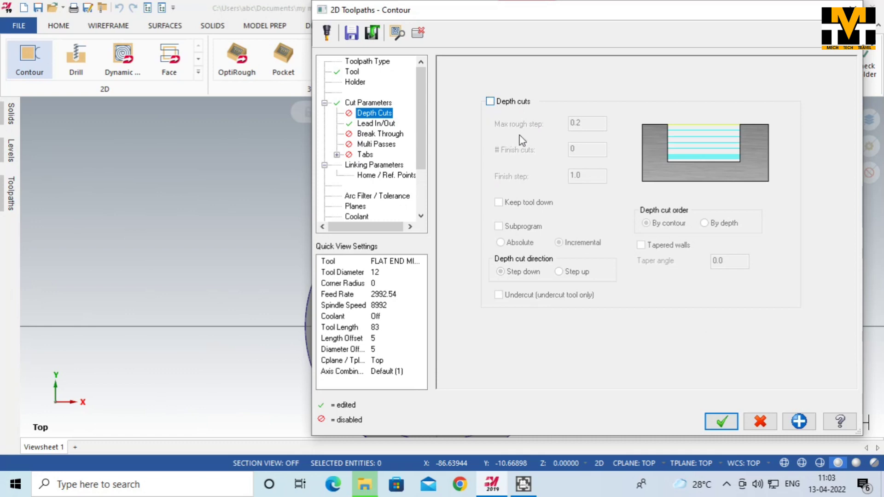
Step: Set the absolute linking depth to -25.0 by picking the pocket floor on the model, and accept the contour toolpath
{"action": "left_click", "coordinate": [386, 167]}
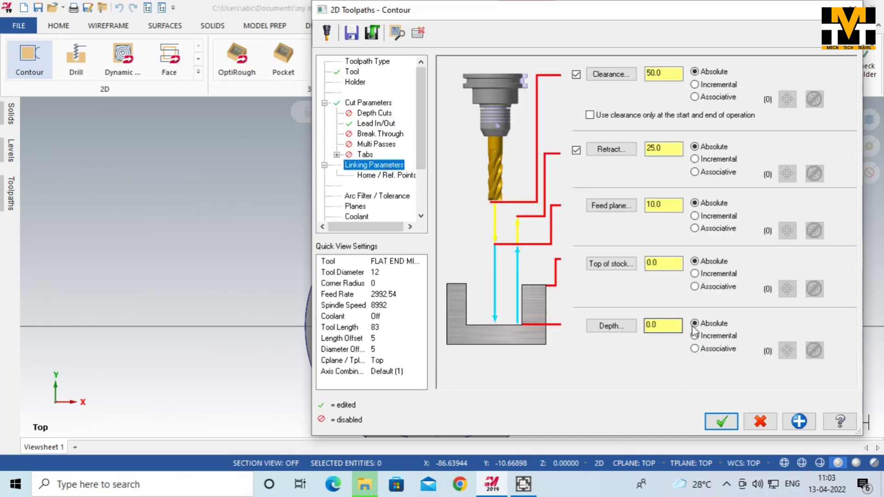
{"action": "left_click", "coordinate": [626, 327]}
{"action": "middle_click_drag", "start_coordinate": [558, 309], "coordinate": [551, 262]}
{"action": "left_click", "coordinate": [440, 293]}
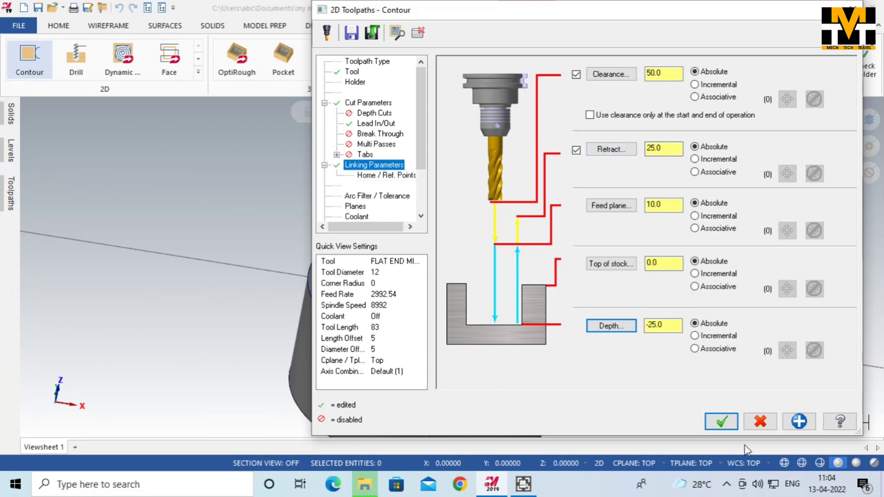
{"action": "left_click", "coordinate": [723, 422]}
Step: Post-process the 2D contour operation to an editable NC file
{"action": "key", "text": "alt+1"}
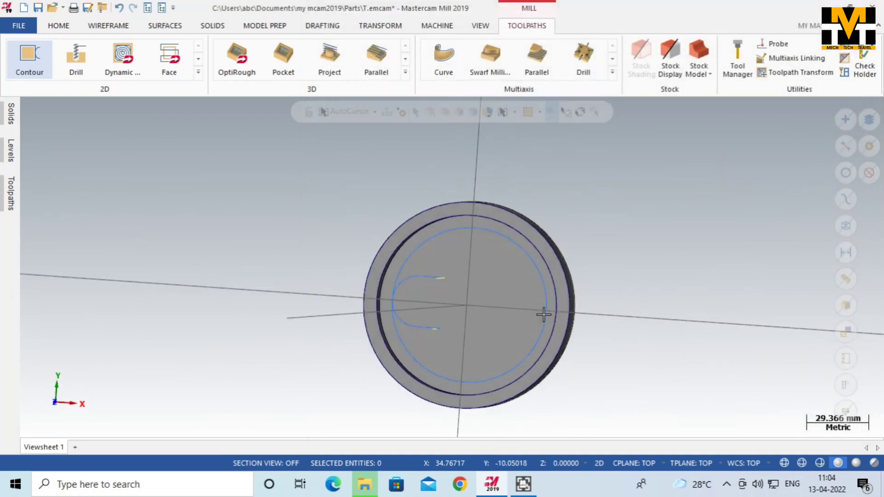
{"action": "scroll", "coordinate": [302, 280], "scroll_direction": "up", "scroll_amount": 2}
{"action": "scroll", "coordinate": [451, 288], "scroll_direction": "up", "scroll_amount": 2}
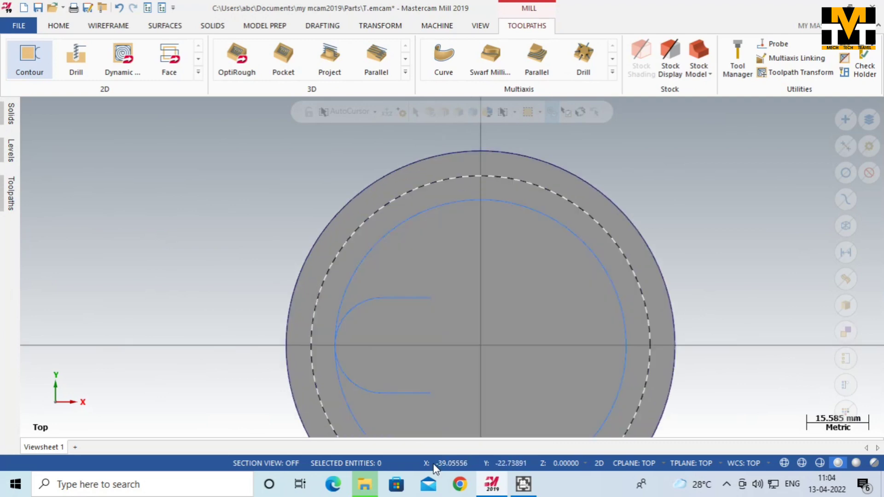
{"action": "scroll", "coordinate": [497, 241], "scroll_direction": "down", "scroll_amount": 3}
{"action": "left_click", "coordinate": [9, 198]}
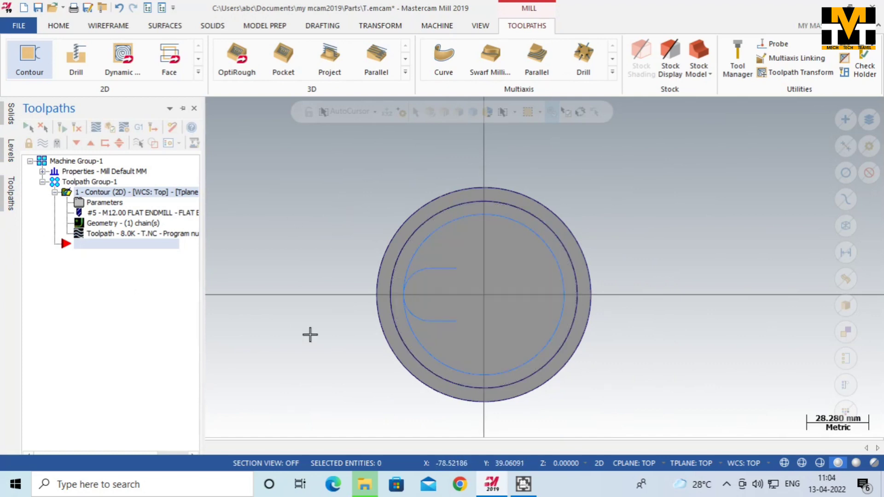
{"action": "left_click", "coordinate": [140, 128]}
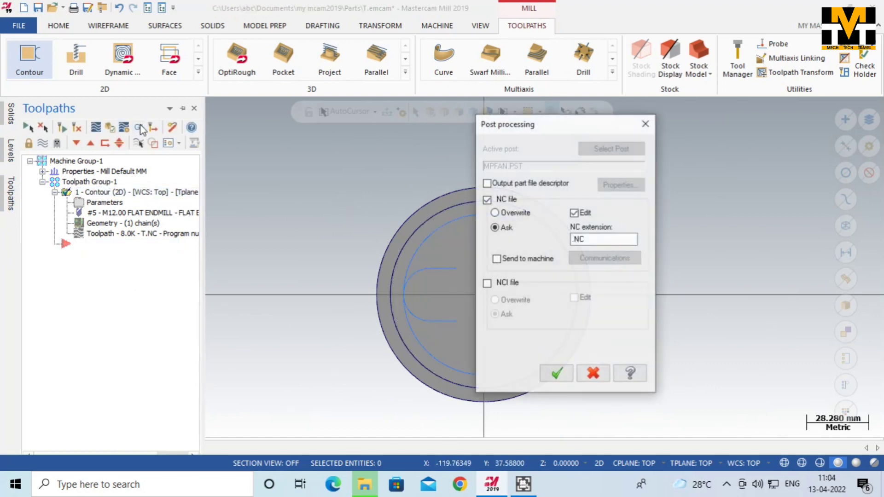
{"action": "left_click", "coordinate": [557, 373]}
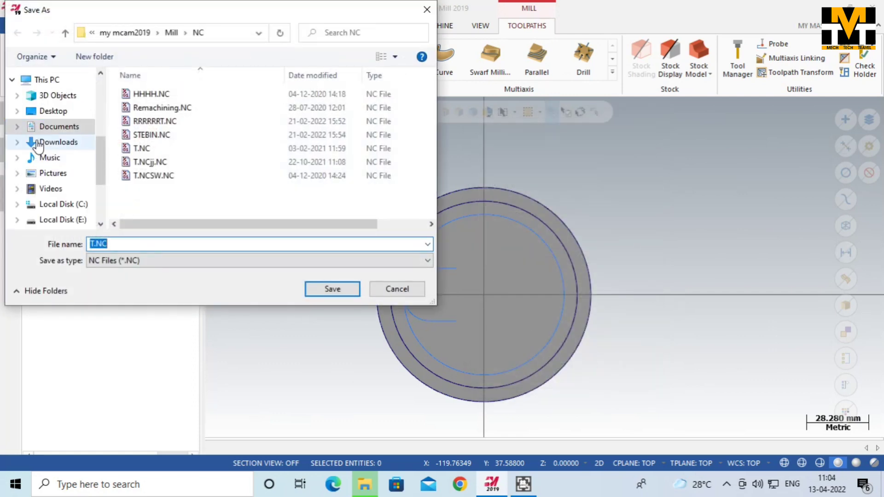
Step: Save the NC file on the Desktop as WCT.NC
{"action": "left_click", "coordinate": [50, 110]}
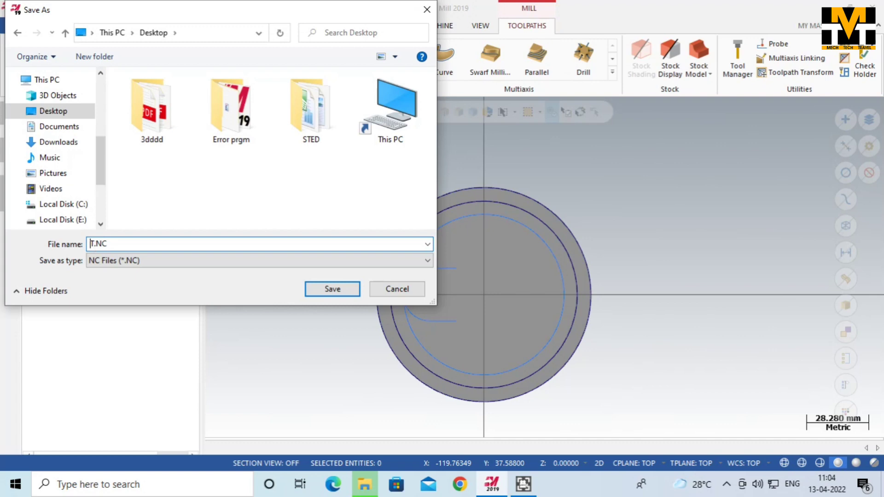
{"action": "key", "text": "BackSpace"}
{"action": "key", "text": "BackSpace"}
{"action": "key", "text": "BackSpace"}
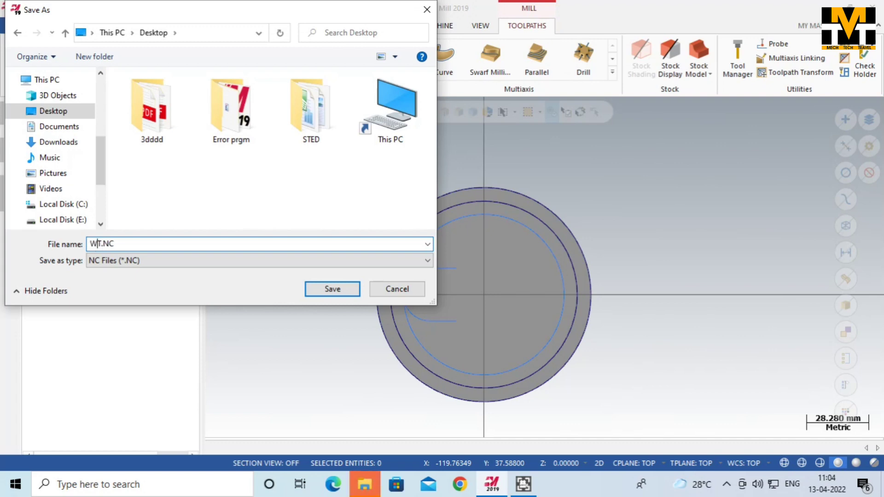
{"action": "left_click", "coordinate": [338, 293]}
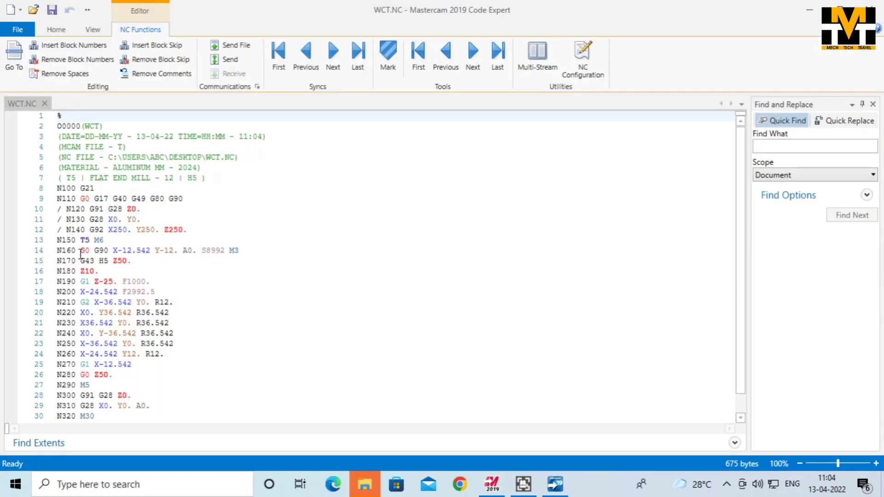
Step: Examine the posted program's contour cutting moves from block N190 through N270
{"action": "scroll", "coordinate": [81, 254], "scroll_direction": "down", "scroll_amount": 1}
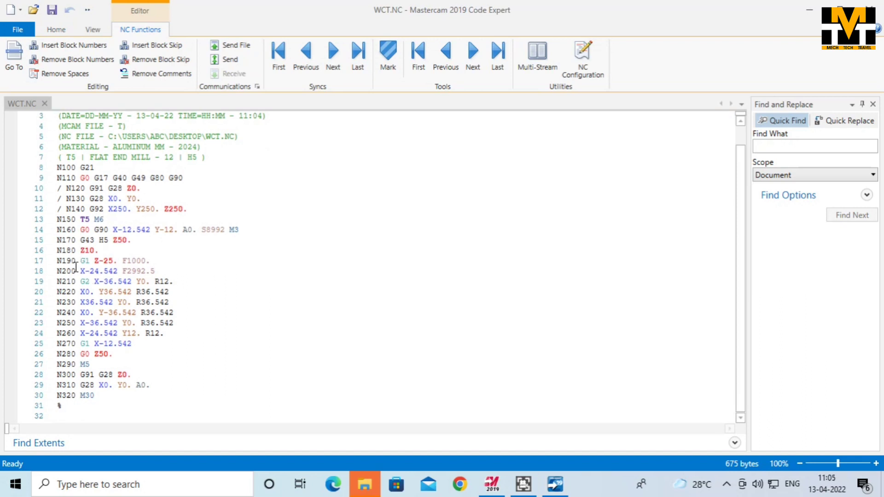
{"action": "left_click_drag", "start_coordinate": [59, 262], "coordinate": [201, 390]}
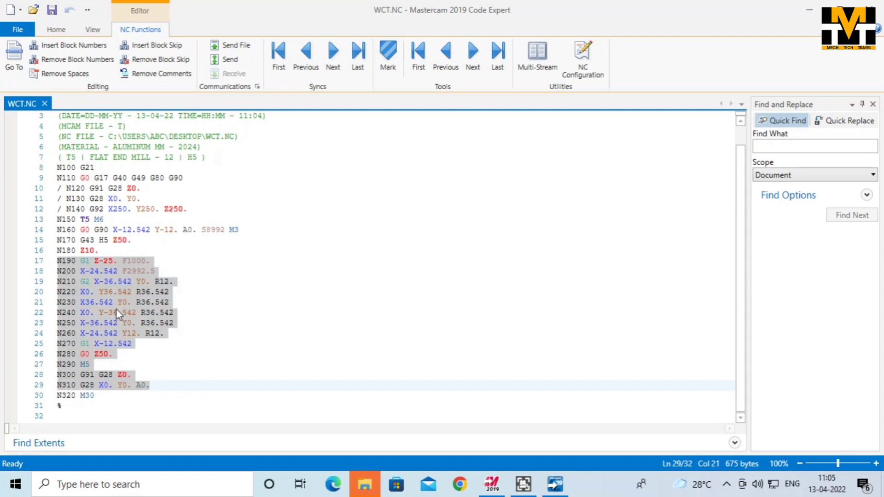
{"action": "scroll", "coordinate": [106, 306], "scroll_direction": "up", "scroll_amount": 1}
{"action": "scroll", "coordinate": [95, 300], "scroll_direction": "down", "scroll_amount": 1}
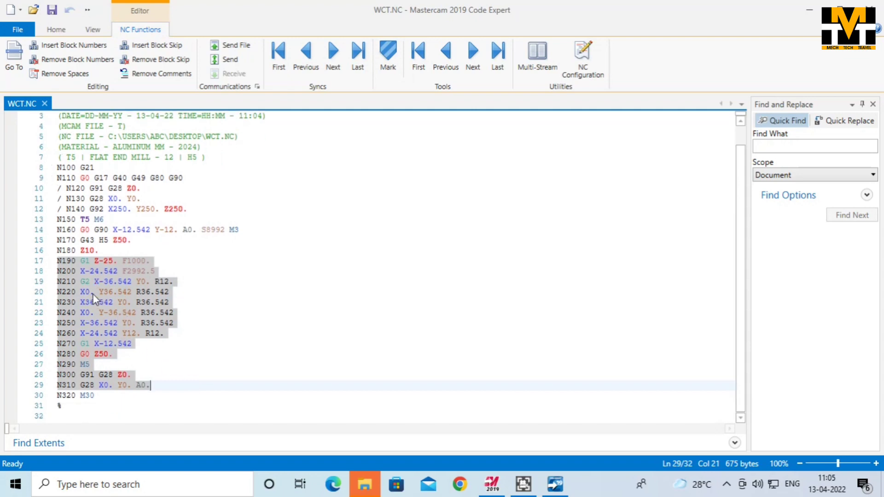
{"action": "left_click", "coordinate": [168, 256]}
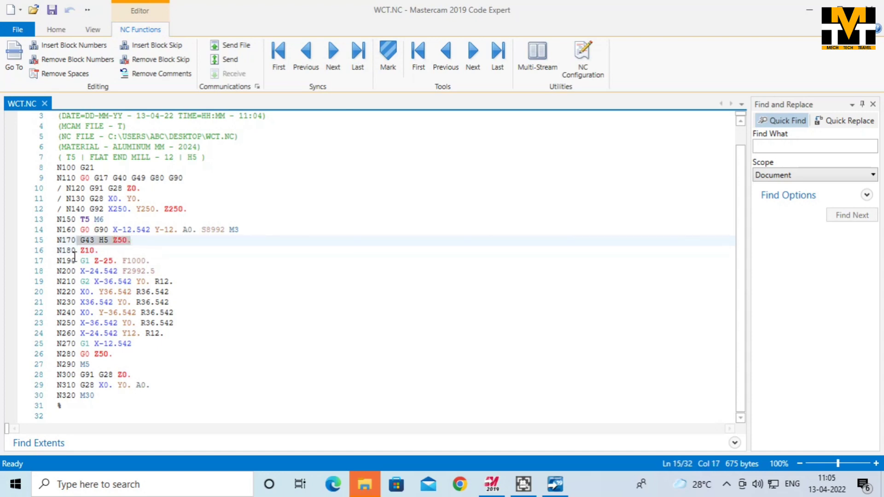
{"action": "left_click_drag", "start_coordinate": [80, 261], "coordinate": [113, 354]}
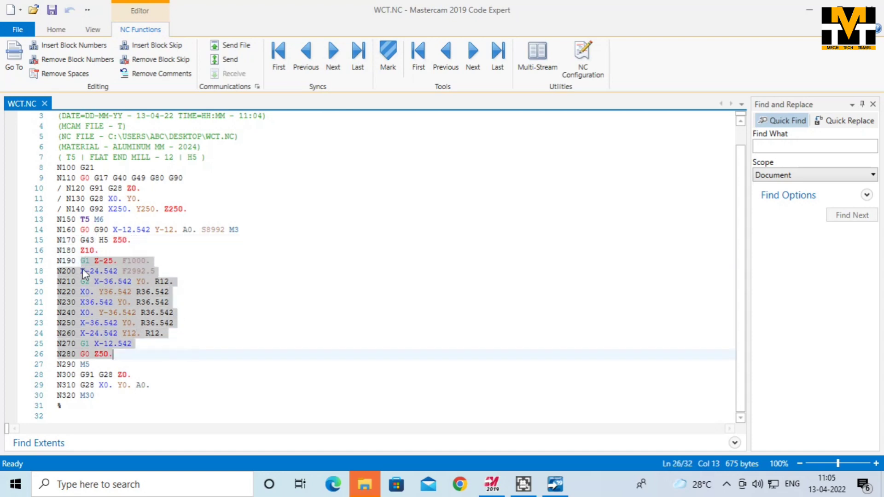
{"action": "left_click_drag", "start_coordinate": [58, 261], "coordinate": [193, 346]}
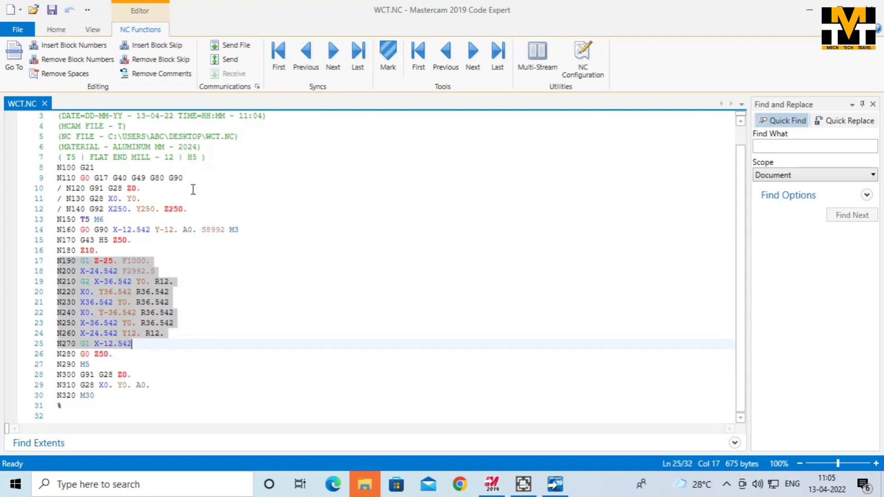
Step: Delete the optional skip blocks N120 through N140 from the NC program
{"action": "left_click_drag", "start_coordinate": [57, 188], "coordinate": [184, 209]}
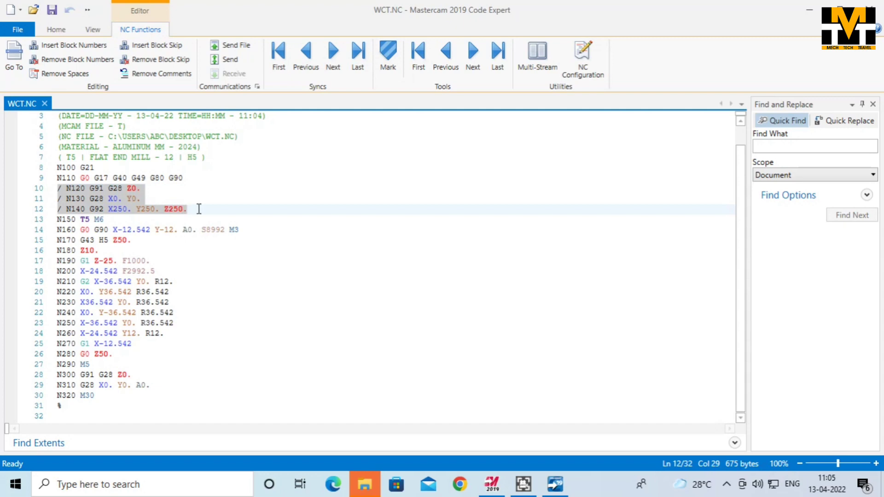
{"action": "key", "text": "BackSpace"}
{"action": "key", "text": "BackSpace"}
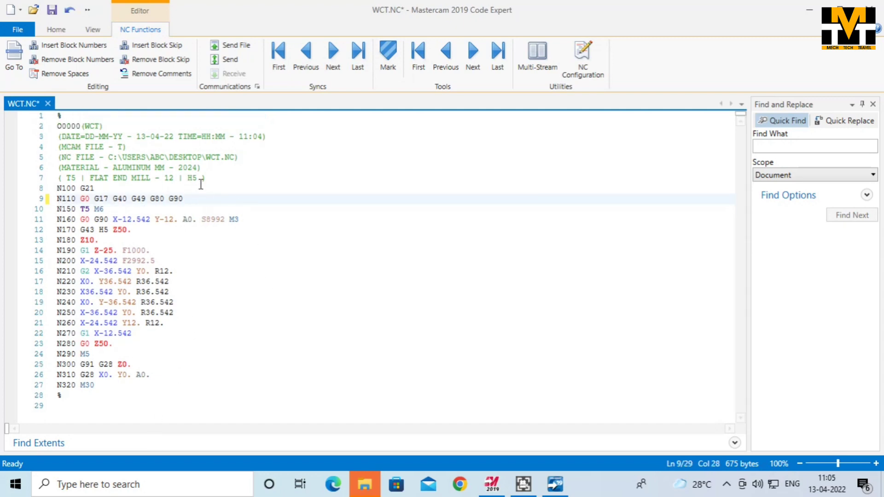
Step: Delete the header comments with the date, file names, material and tool description
{"action": "left_click_drag", "start_coordinate": [201, 183], "coordinate": [37, 140]}
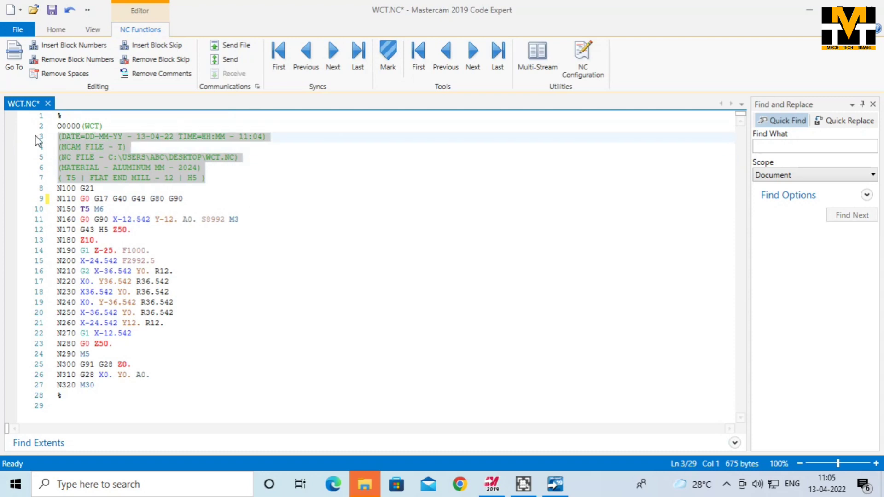
{"action": "key", "text": "BackSpace"}
{"action": "key", "text": "BackSpace"}
Step: Delete the opening percent sign, the program number O0000 and the opening bracket in front of WCT
{"action": "left_click", "coordinate": [87, 126]}
{"action": "key", "text": "BackSpace"}
{"action": "key", "text": "BackSpace"}
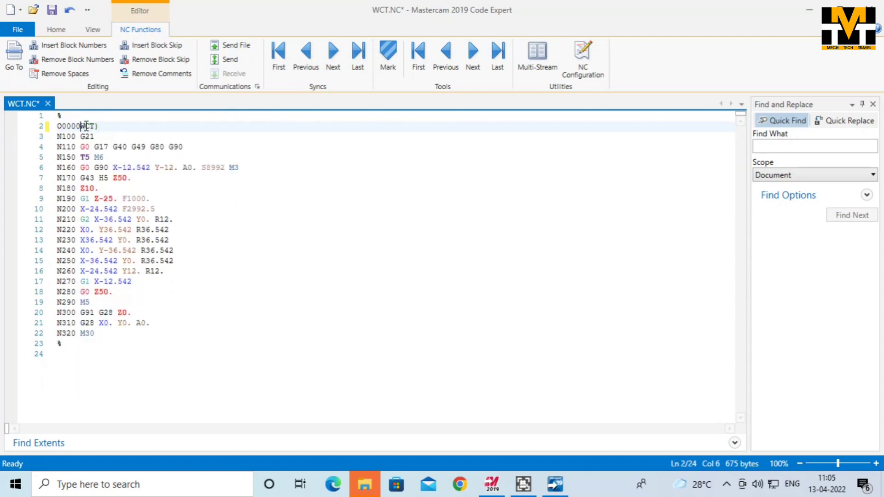
{"action": "key", "text": "BackSpace"}
{"action": "key", "text": "BackSpace"}
{"action": "key", "text": "BackSpace"}
{"action": "key", "text": "BackSpace"}
{"action": "key", "text": "BackSpace"}
{"action": "key", "text": "BackSpace"}
{"action": "key", "text": "BackSpace"}
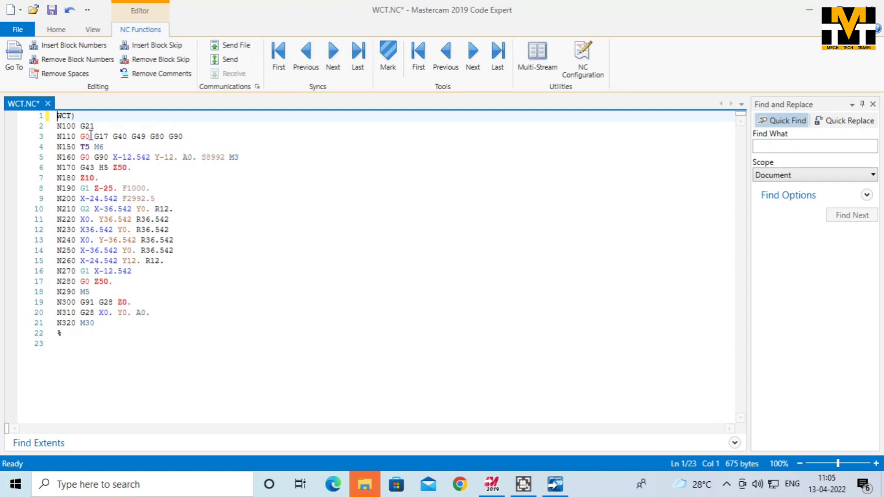
Step: Change G0 to G15 in block N110
{"action": "left_click", "coordinate": [90, 136]}
{"action": "key", "text": "BackSpace"}
{"action": "type", "text": "15"}
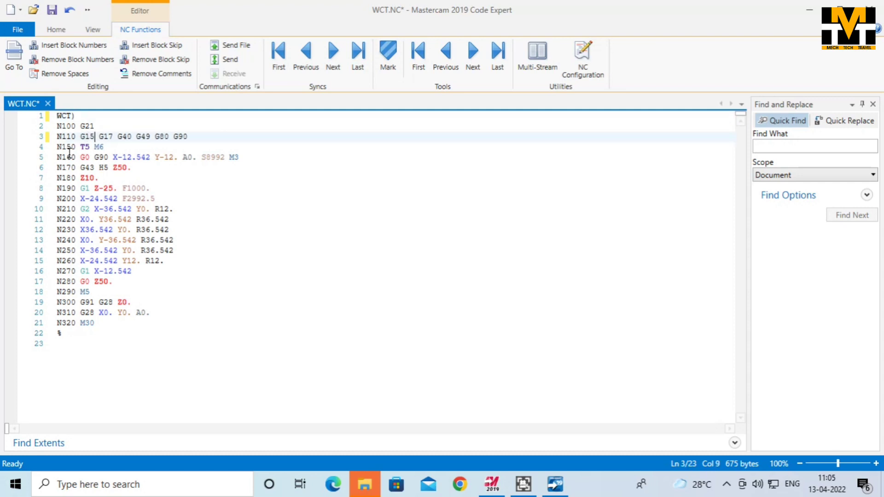
Step: Insert the work offset G54 in front of G90 in block N160
{"action": "left_click", "coordinate": [94, 157]}
{"action": "type", "text": "G5"}
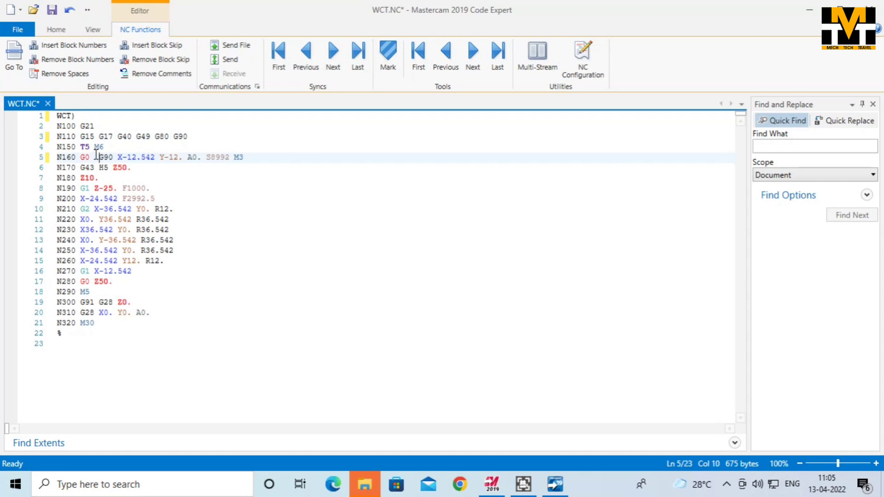
{"action": "type", "text": "54"}
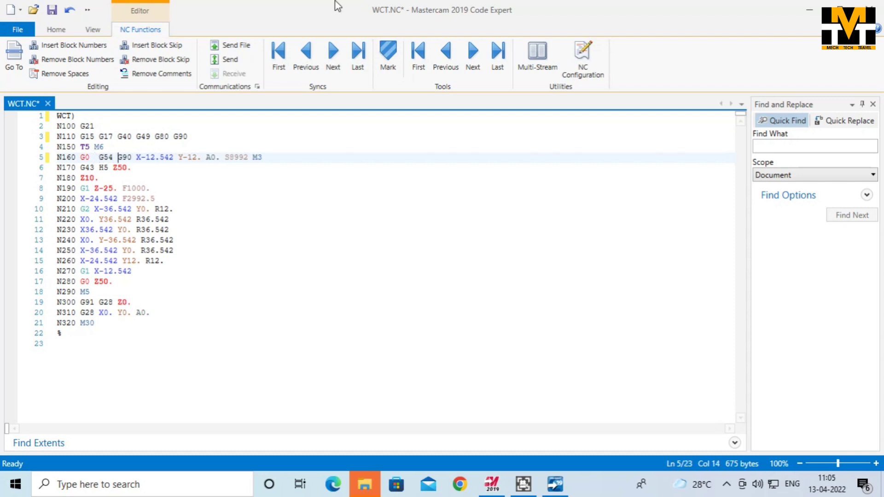
Step: Delete A0. from block N160 and close the WCT.NC program with its edits saved
{"action": "left_click", "coordinate": [221, 157]}
{"action": "key", "text": "BackSpace"}
{"action": "key", "text": "BackSpace"}
{"action": "key", "text": "BackSpace"}
{"action": "key", "text": "BackSpace"}
{"action": "key", "text": "alt+F4"}
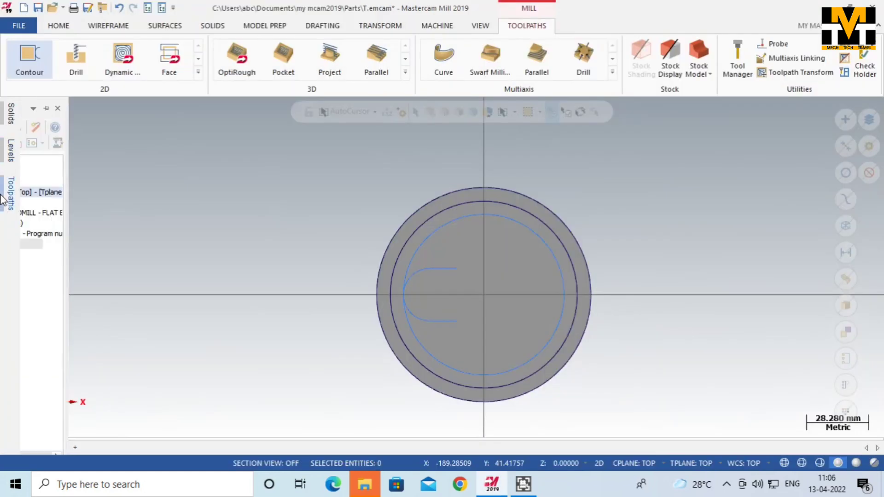
Step: Set the compensation type in the 2D contour operation's cut parameters to Wear
{"action": "left_click", "coordinate": [112, 206]}
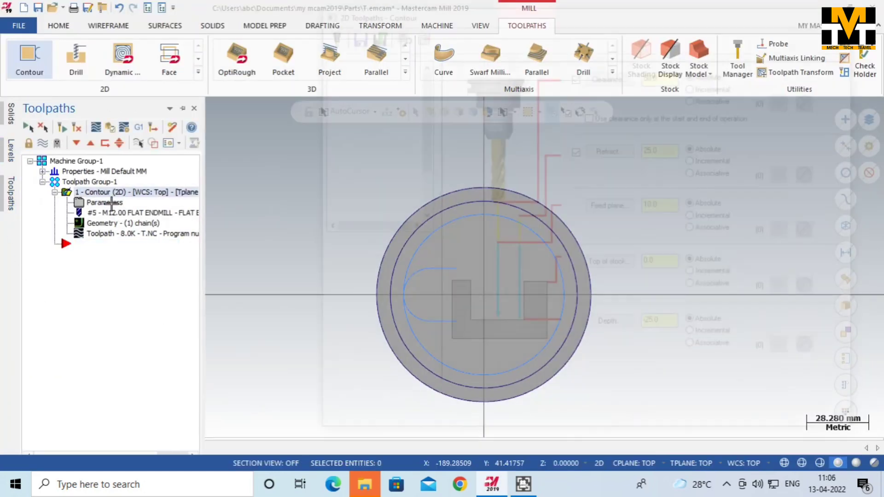
{"action": "left_click", "coordinate": [373, 102]}
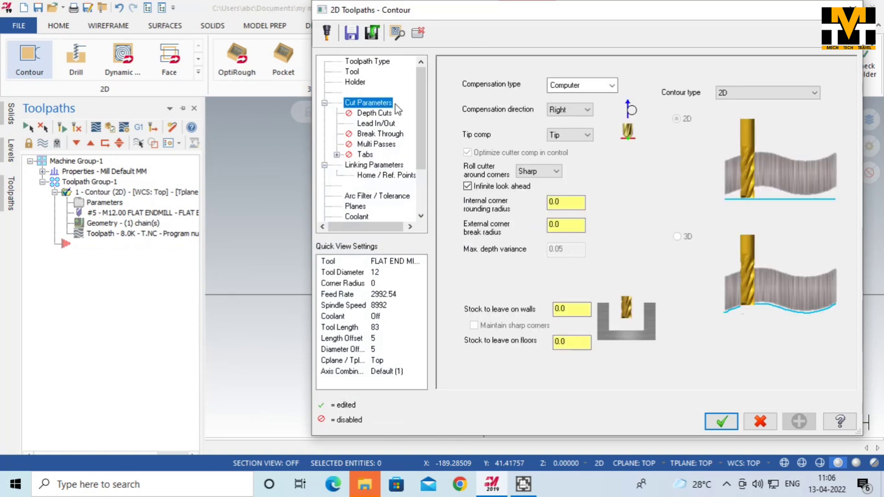
{"action": "left_click", "coordinate": [583, 86]}
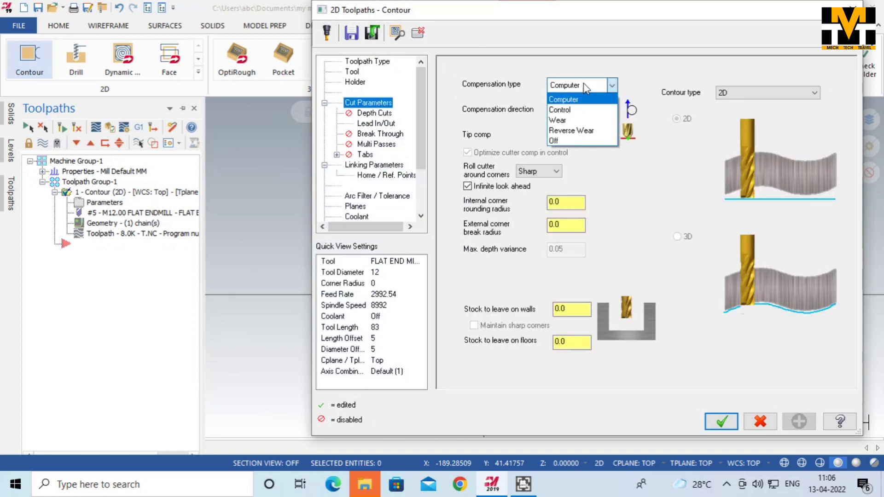
{"action": "left_click", "coordinate": [592, 120]}
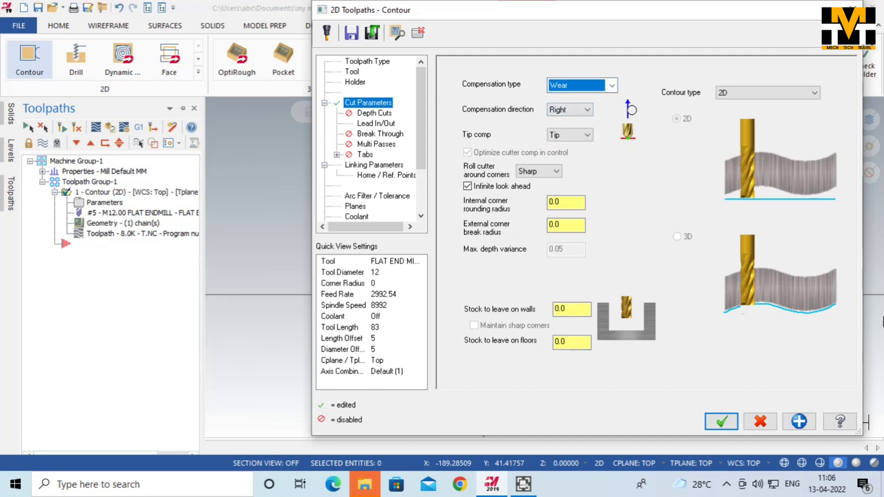
{"action": "left_click", "coordinate": [721, 425]}
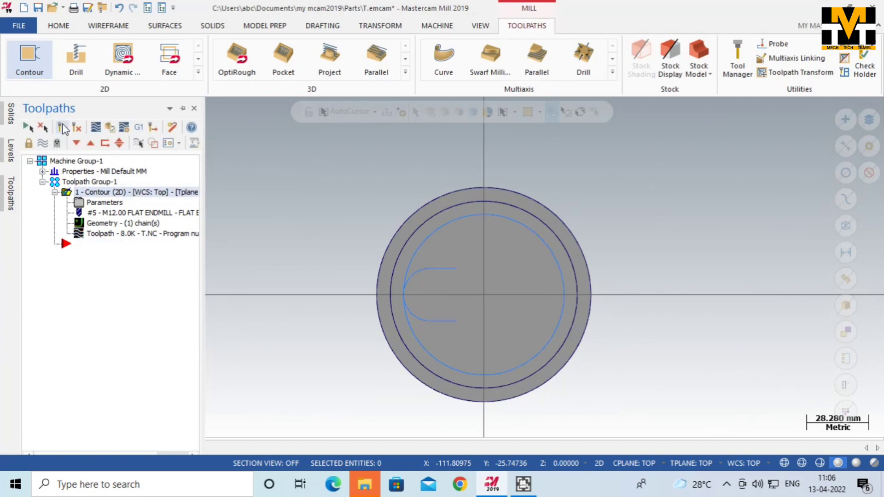
Step: Post the contour operation and save the NC file on the Desktop as COMPENSATIONT.NC
{"action": "left_click", "coordinate": [138, 129]}
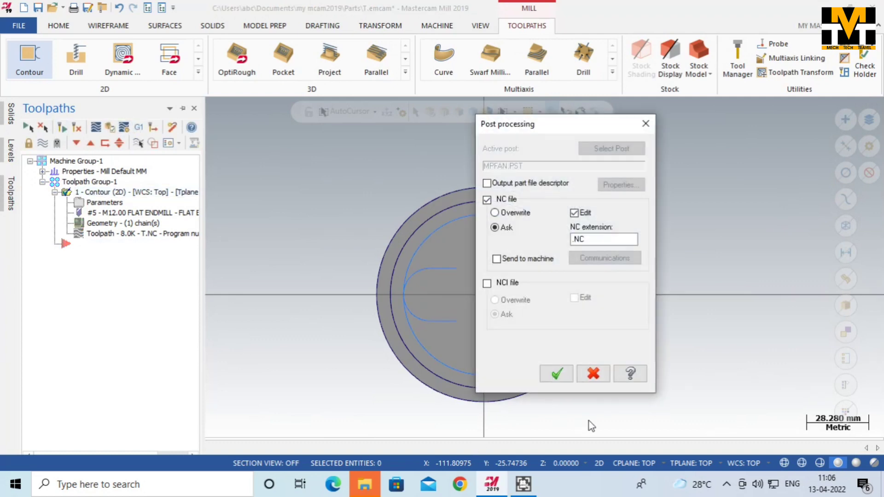
{"action": "left_click", "coordinate": [557, 373]}
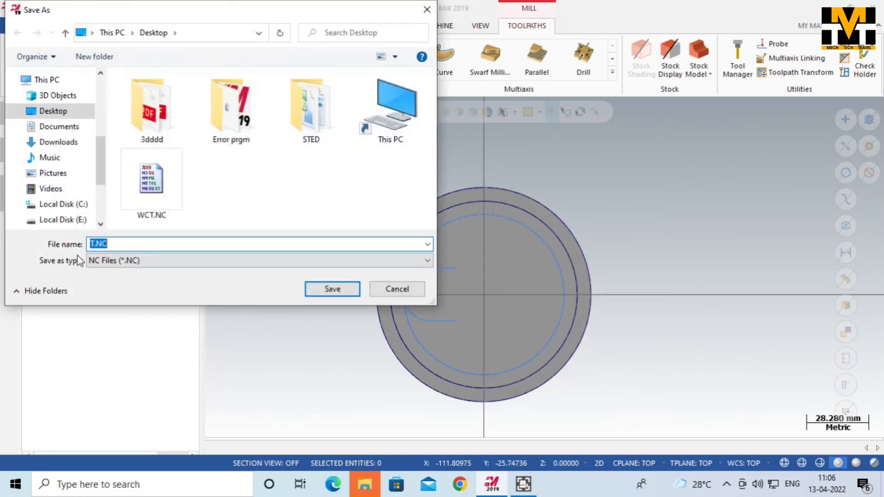
{"action": "left_click", "coordinate": [91, 243]}
{"action": "type", "text": "COMP"}
{"action": "type", "text": "ENSAT"}
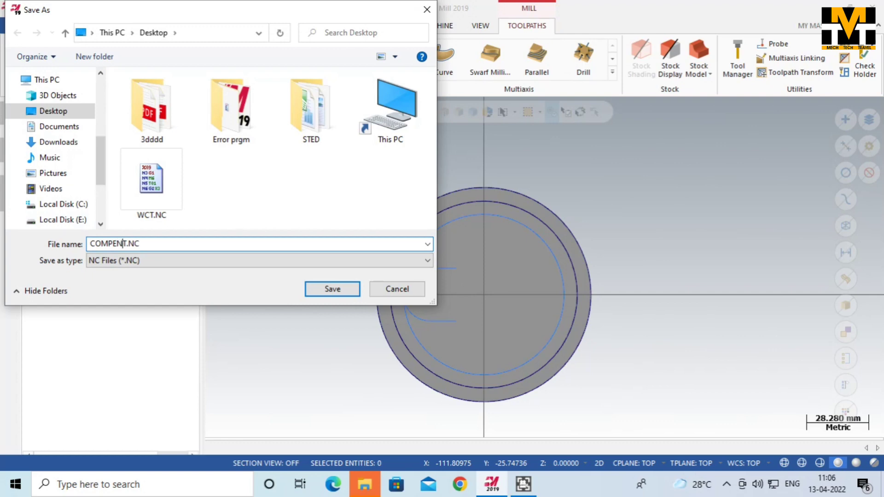
{"action": "type", "text": "ION"}
{"action": "left_click", "coordinate": [332, 289]}
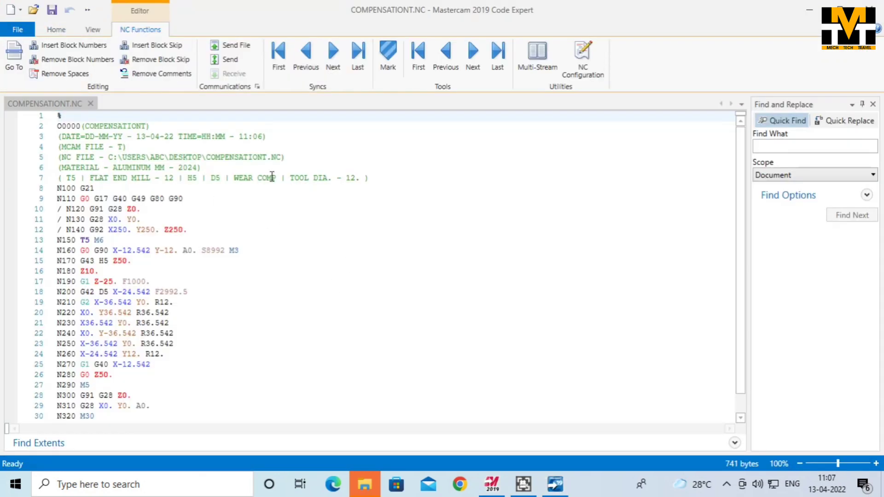
Step: Delete the header comments with the date, file names, material and tool description from COMPENSATIONT.NC
{"action": "left_click_drag", "start_coordinate": [389, 178], "coordinate": [45, 138]}
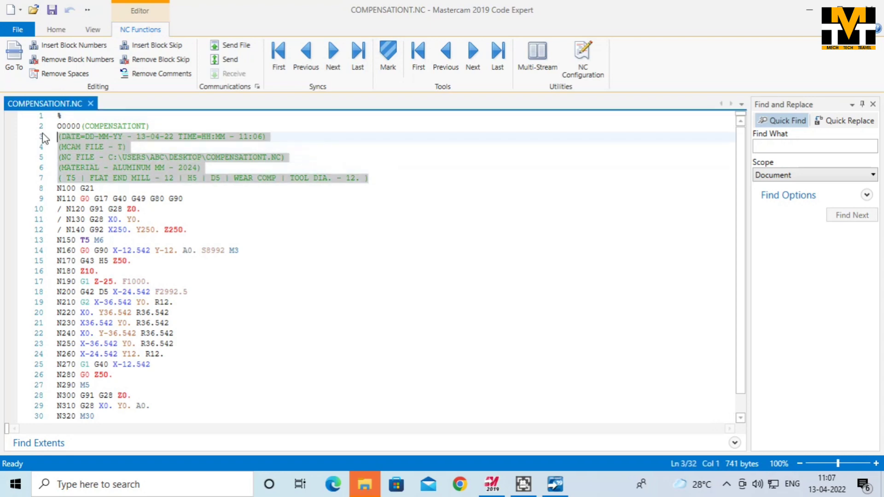
{"action": "key", "text": "BackSpace"}
{"action": "key", "text": "BackSpace"}
Step: Delete the opening percent sign, the program number O0000 and the opening bracket in front of COMPENSATIONT
{"action": "left_click", "coordinate": [88, 125]}
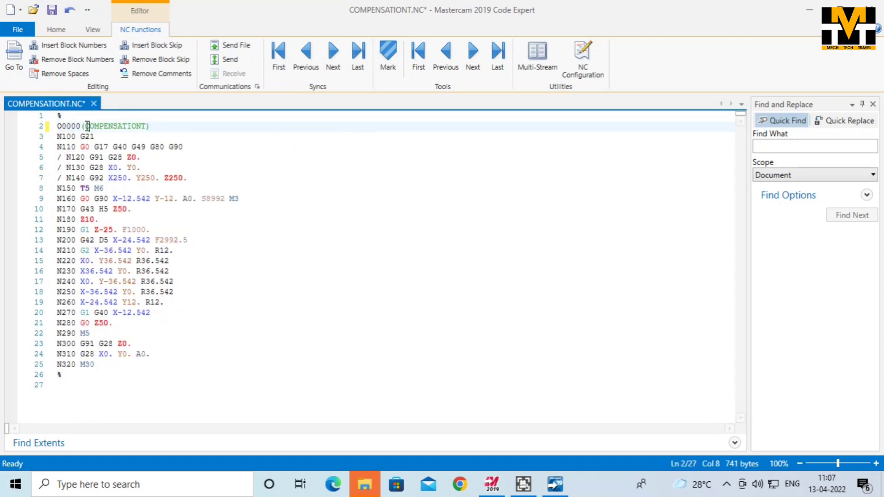
{"action": "key", "text": "BackSpace"}
{"action": "key", "text": "BackSpace"}
{"action": "key", "text": "BackSpace"}
{"action": "key", "text": "BackSpace"}
{"action": "key", "text": "BackSpace"}
{"action": "key", "text": "BackSpace"}
{"action": "key", "text": "BackSpace"}
{"action": "key", "text": "BackSpace"}
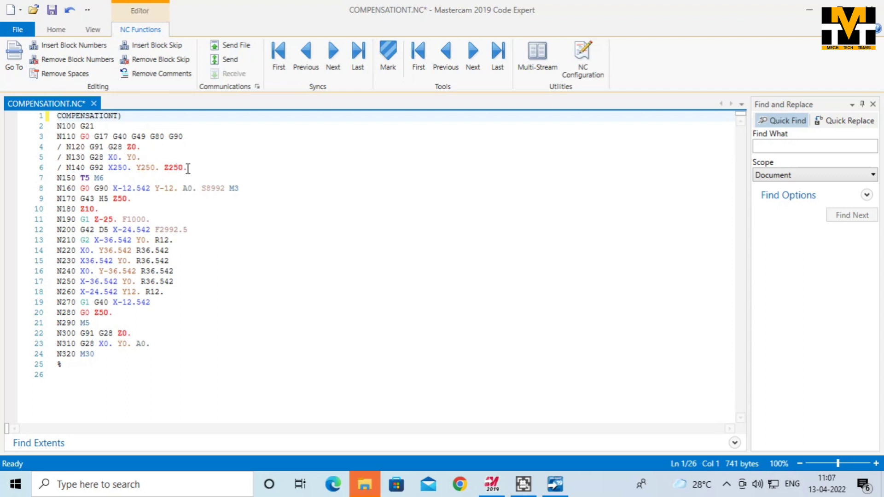
Step: Delete the optional skip blocks N120 through N140 from COMPENSATIONT.NC
{"action": "left_click_drag", "start_coordinate": [188, 169], "coordinate": [62, 148]}
{"action": "key", "text": "BackSpace"}
{"action": "key", "text": "BackSpace"}
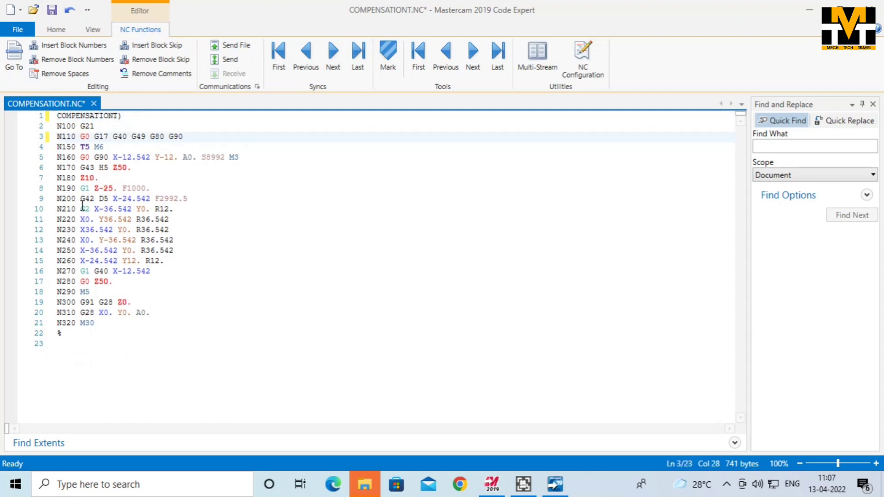
Step: Examine the blocks from N200 to the program end, particularly the G42 D5 cutter compensation call in N200
{"action": "left_click_drag", "start_coordinate": [83, 201], "coordinate": [210, 330]}
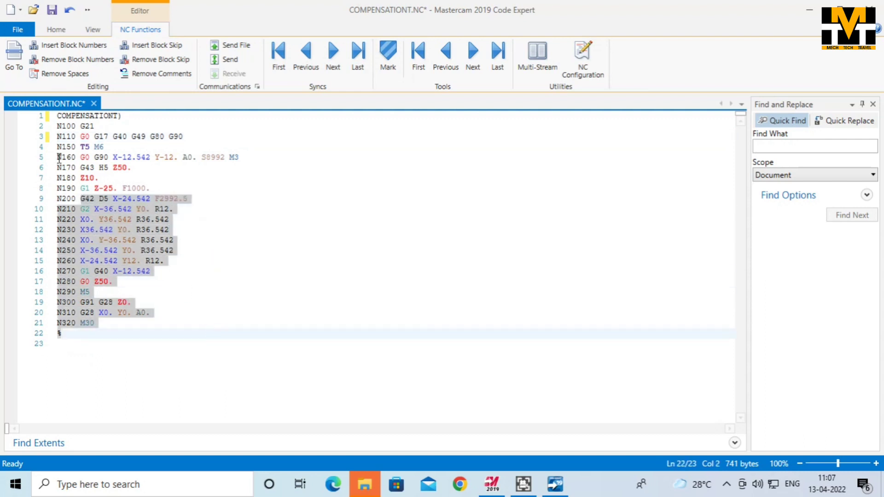
{"action": "left_click", "coordinate": [58, 198]}
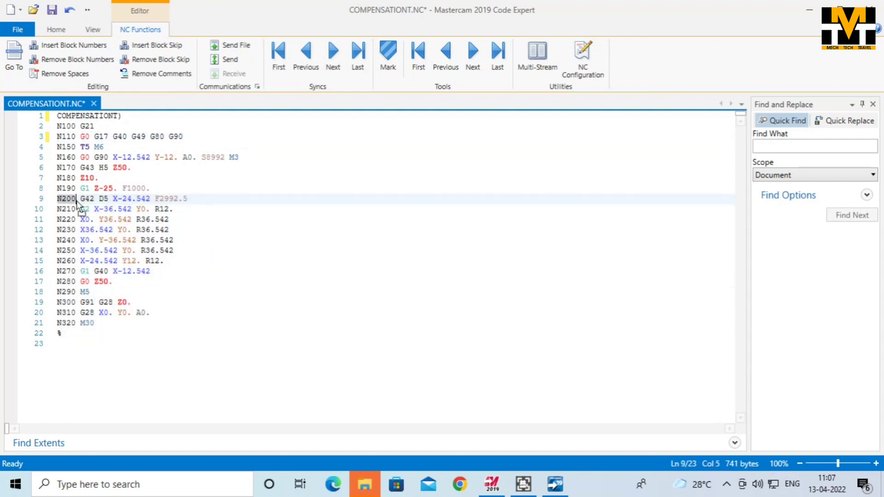
{"action": "left_click", "coordinate": [87, 201]}
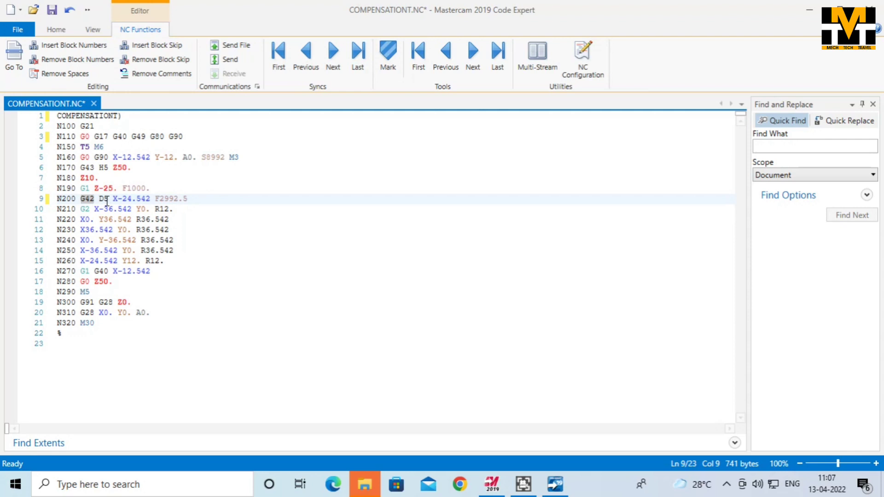
{"action": "key", "text": "Left"}
{"action": "key", "text": "Left"}
{"action": "key", "text": "Left"}
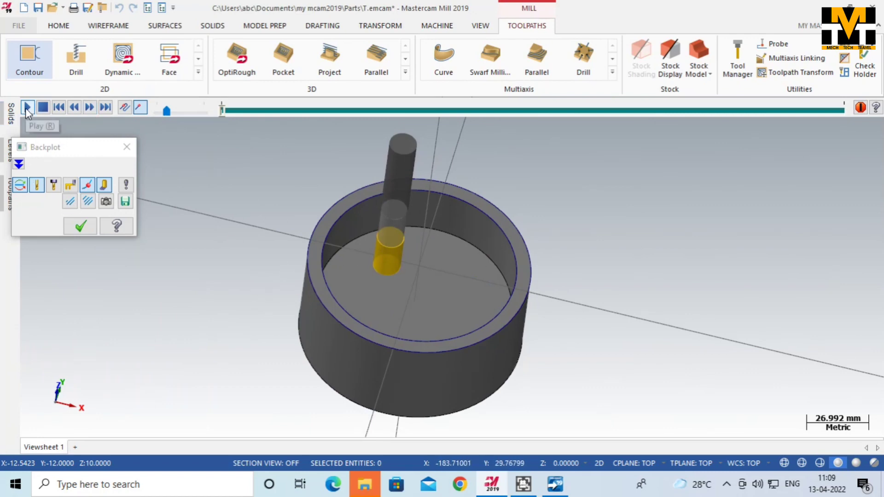
Step: Play the contour toolpath's backplot at increased speed, watch it from the top and at an angle, and close the backplot
{"action": "left_click", "coordinate": [27, 108]}
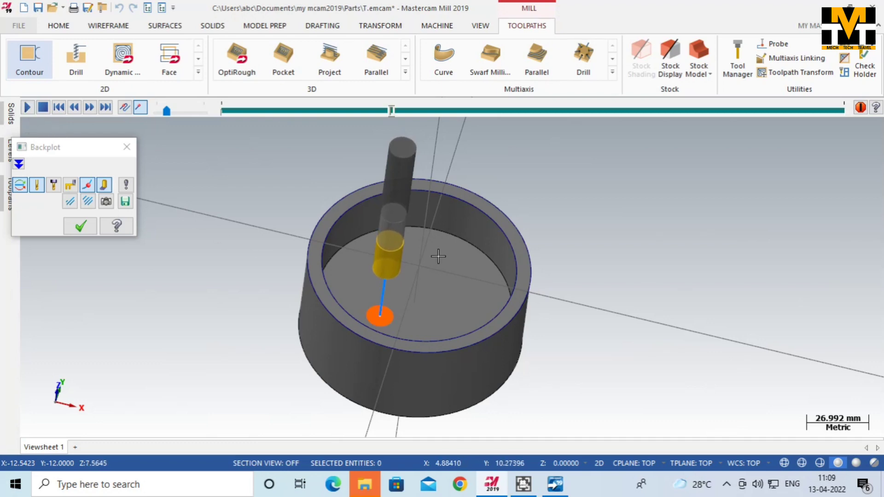
{"action": "middle_click_drag", "start_coordinate": [261, 252], "coordinate": [272, 228]}
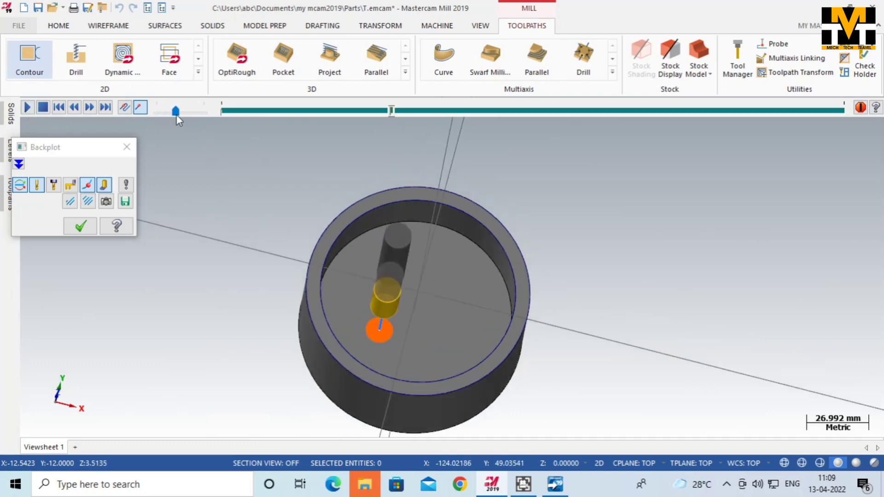
{"action": "left_click_drag", "start_coordinate": [189, 115], "coordinate": [186, 114]}
{"action": "middle_click_drag", "start_coordinate": [613, 208], "coordinate": [588, 219]}
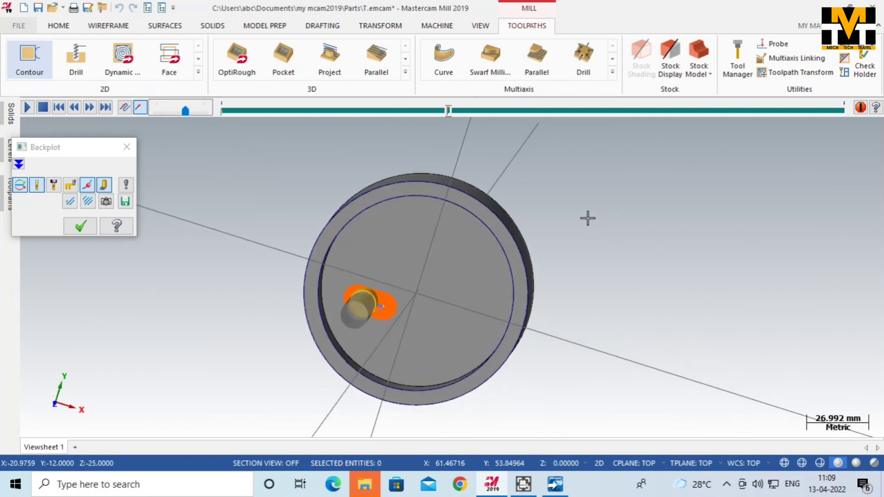
{"action": "key", "text": "alt+1"}
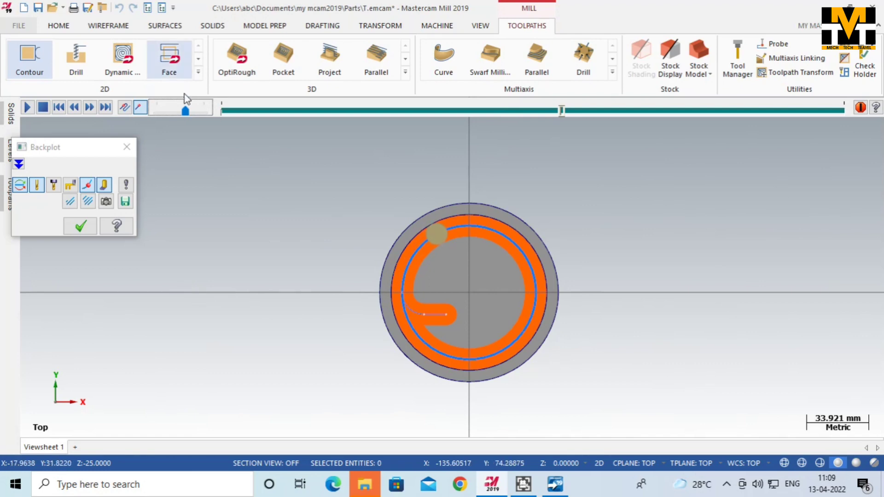
{"action": "left_click_drag", "start_coordinate": [185, 110], "coordinate": [200, 119]}
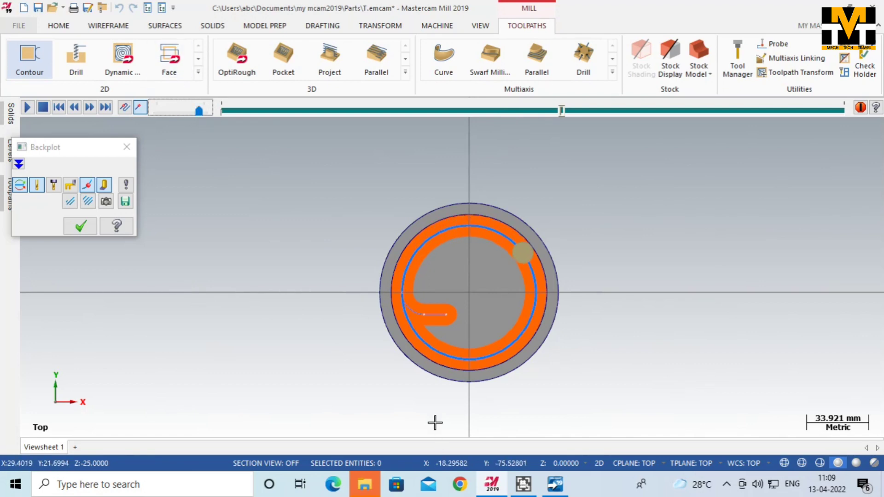
{"action": "middle_click_drag", "start_coordinate": [434, 421], "coordinate": [446, 377]}
{"action": "scroll", "coordinate": [445, 374], "scroll_direction": "up", "scroll_amount": 1}
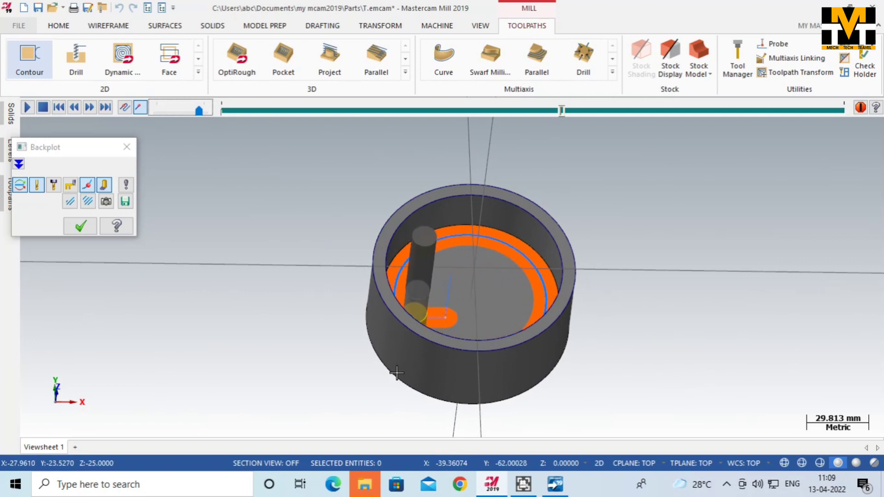
{"action": "middle_click_drag", "start_coordinate": [401, 375], "coordinate": [425, 346]}
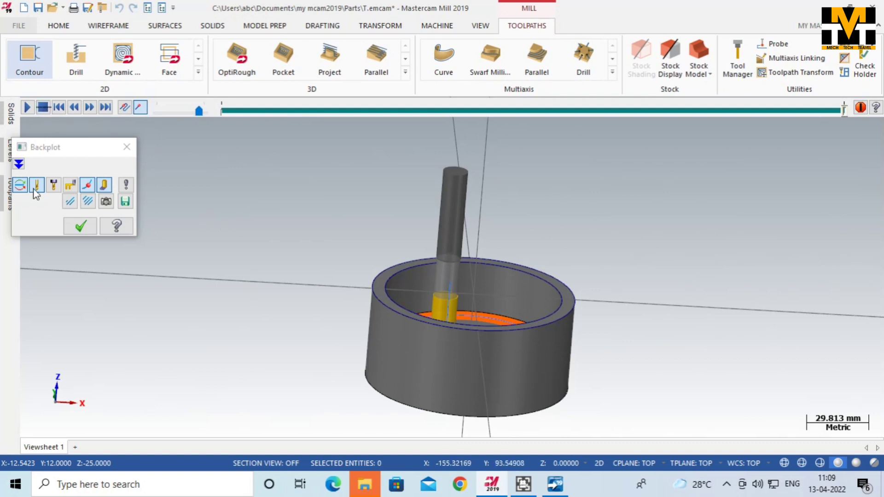
{"action": "left_click", "coordinate": [126, 147]}
{"action": "middle_click_drag", "start_coordinate": [315, 225], "coordinate": [416, 293]}
{"action": "key", "text": "alt+7"}
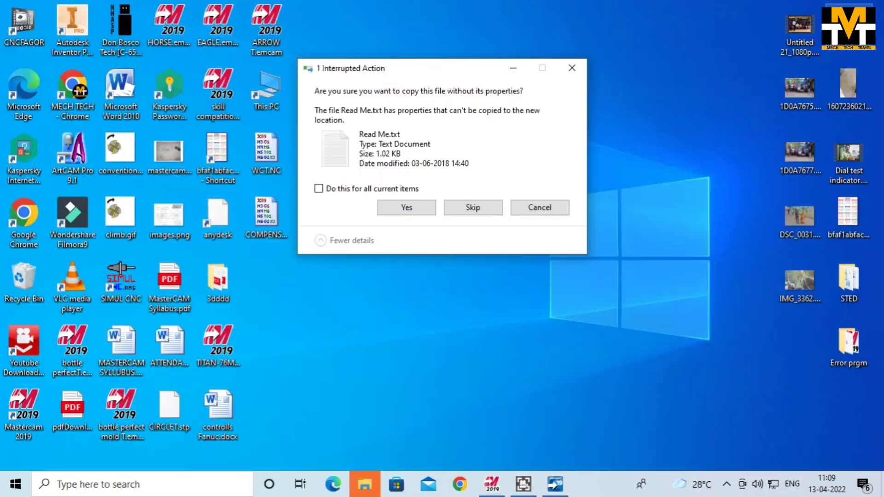
Step: Confirm copying Read Me.txt without its properties, and open WCT.NC from the desktop in Notepad
{"action": "left_click", "coordinate": [406, 206]}
{"action": "right_click", "coordinate": [278, 149]}
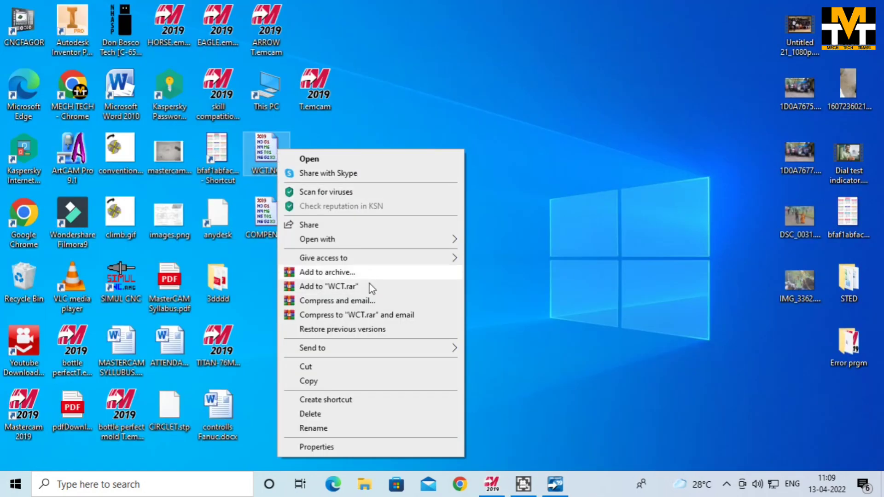
{"action": "mouse_move", "coordinate": [472, 239]}
{"action": "left_click", "coordinate": [498, 255]}
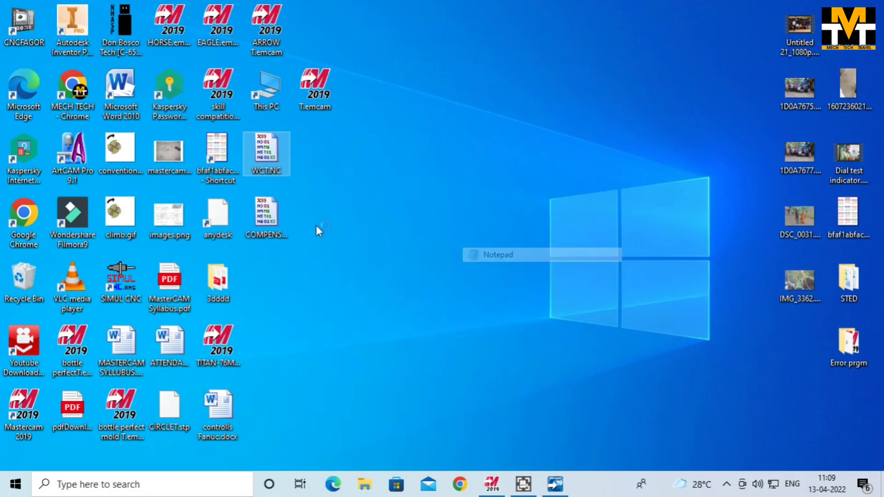
{"action": "left_click_drag", "start_coordinate": [289, 70], "coordinate": [555, 68]}
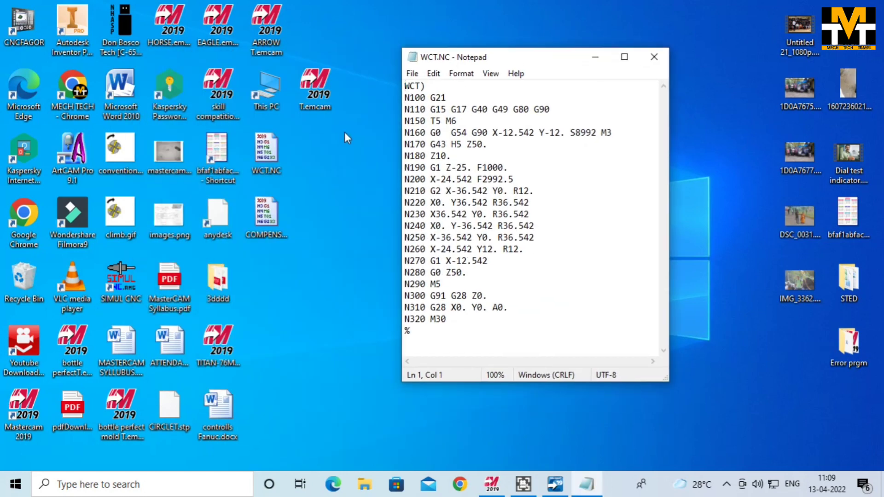
Step: Open COMPENSATIONT.NC from the desktop in Notepad and place its window beside the WCT.NC window
{"action": "left_click", "coordinate": [257, 221]}
{"action": "right_click", "coordinate": [257, 221]}
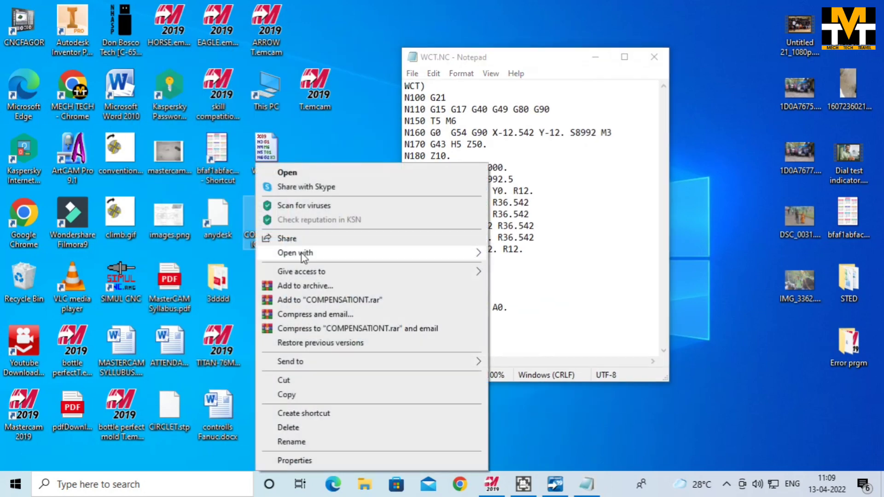
{"action": "mouse_move", "coordinate": [391, 254]}
{"action": "left_click", "coordinate": [579, 267]}
{"action": "left_click_drag", "start_coordinate": [347, 250], "coordinate": [317, 217]}
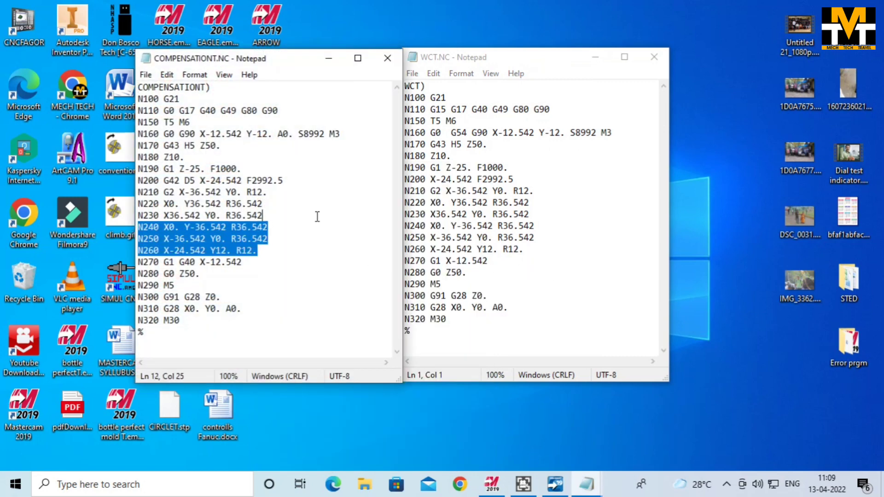
{"action": "left_click_drag", "start_coordinate": [290, 60], "coordinate": [280, 54]}
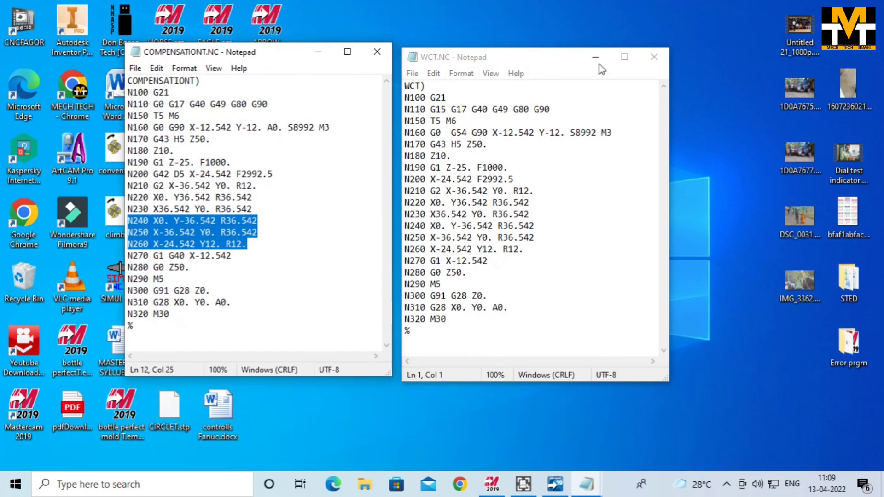
Step: Compare block N200 of COMPENSATIONT.NC with block N200 of WCT.NC
{"action": "left_click", "coordinate": [612, 31]}
{"action": "left_click", "coordinate": [305, 234]}
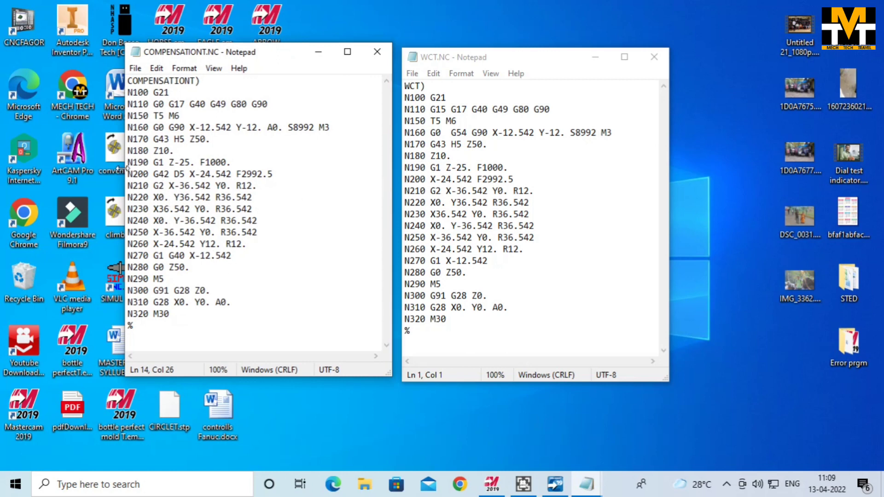
{"action": "left_click_drag", "start_coordinate": [128, 175], "coordinate": [294, 176]}
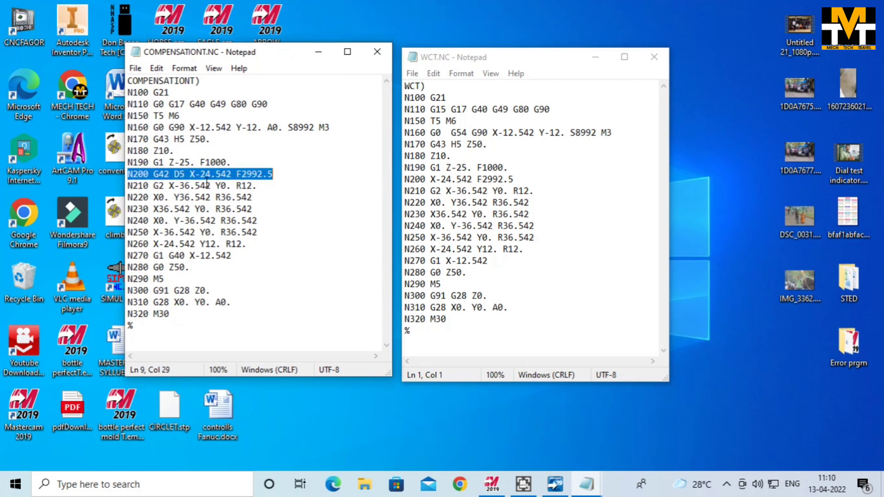
{"action": "left_click_drag", "start_coordinate": [406, 179], "coordinate": [471, 179]}
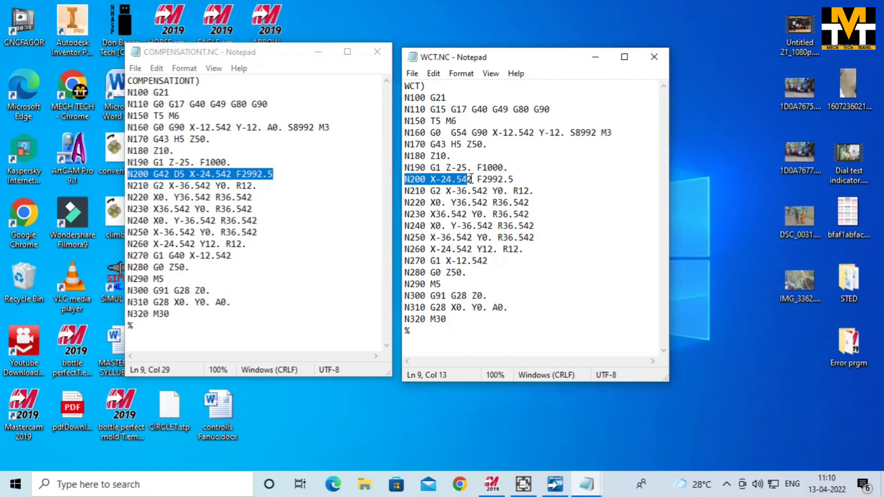